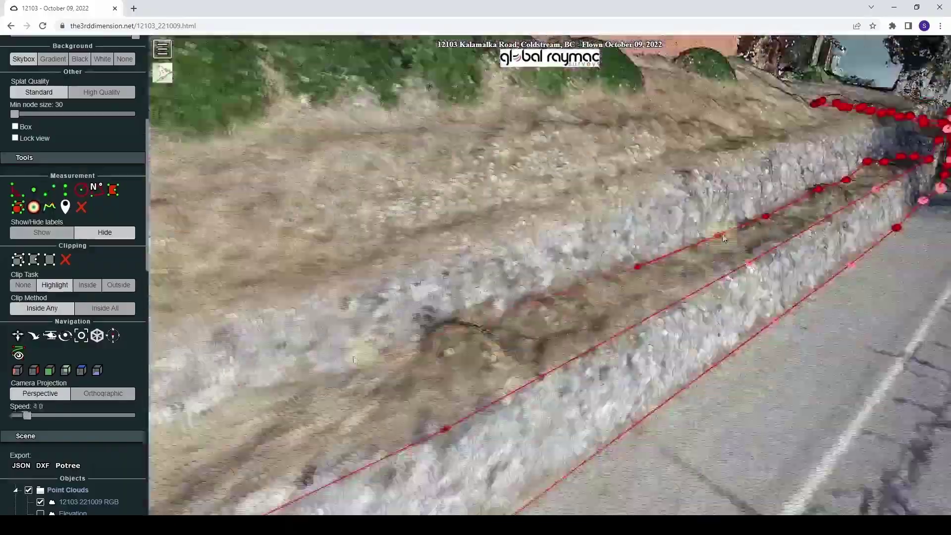
{"action": "left_click_drag", "start_coordinate": [723, 238], "coordinate": [643, 232]}
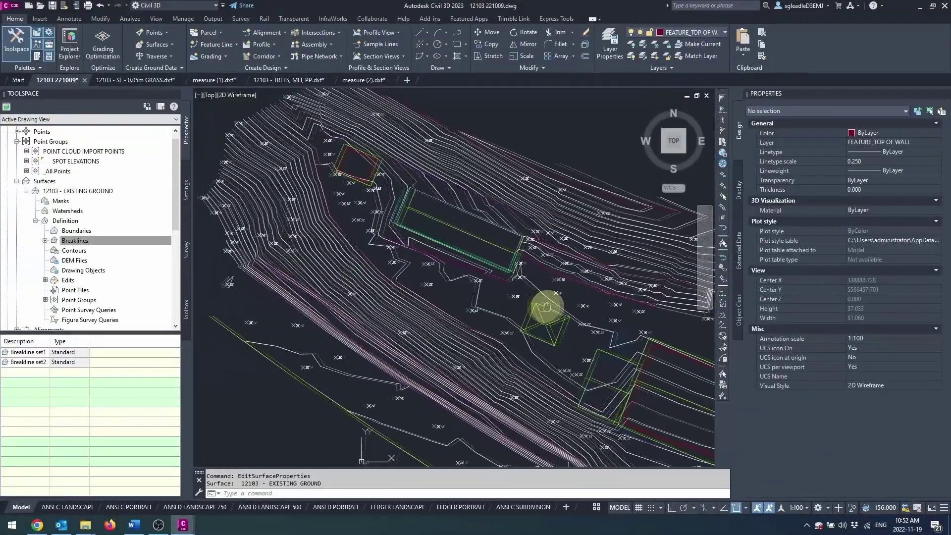
{"action": "mouse_move", "coordinate": [542, 308]}
{"action": "middle_mouse_down"}
{"action": "mouse_move", "coordinate": [407, 276]}
{"action": "mouse_move", "coordinate": [436, 266]}
{"action": "middle_mouse_up"}
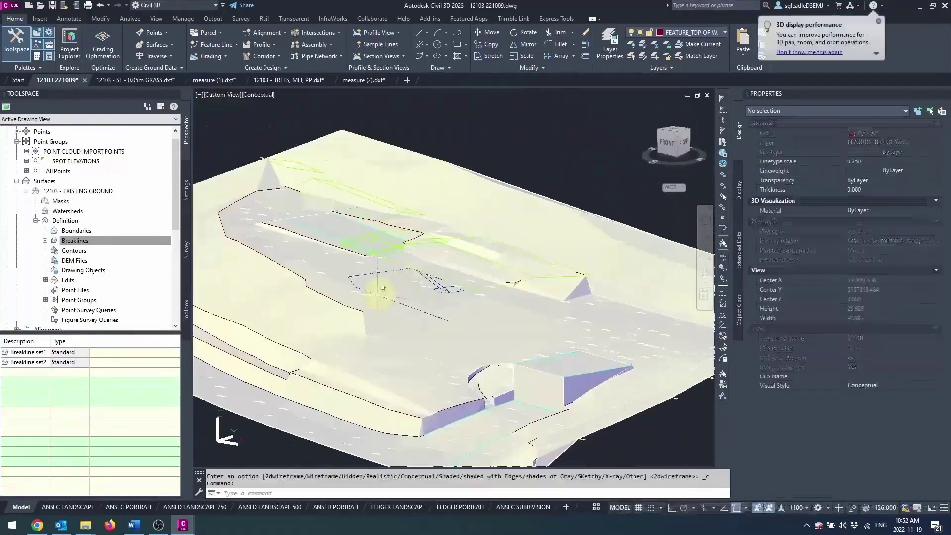
{"action": "middle_click_drag", "start_coordinate": [383, 289], "coordinate": [471, 297], "text": "shift"}
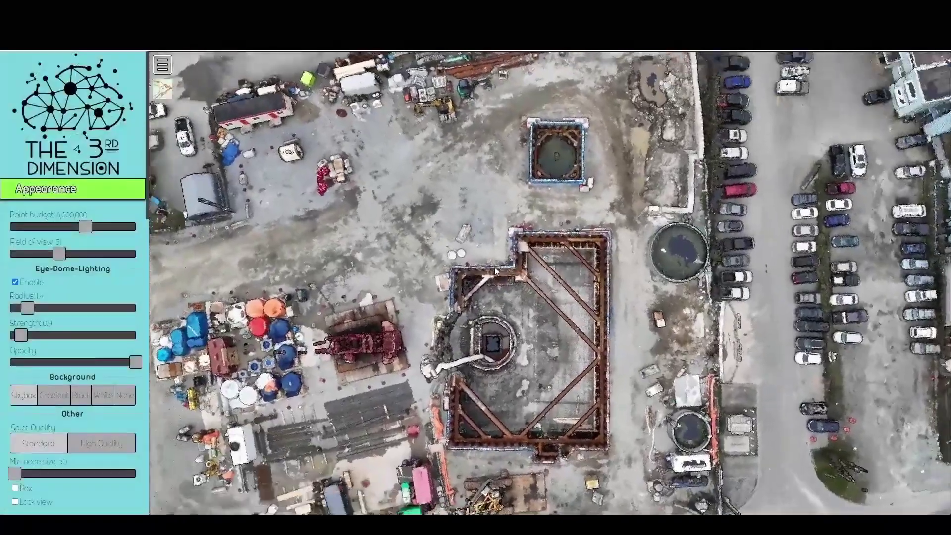
{"action": "left_click_drag", "start_coordinate": [495, 270], "coordinate": [387, 183]}
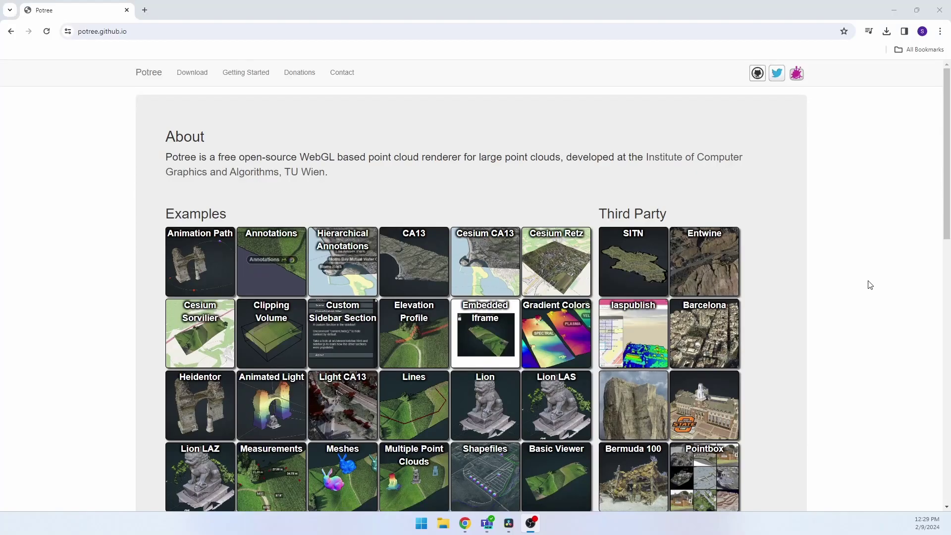
{"action": "scroll", "coordinate": [770, 184], "scroll_direction": "down", "scroll_amount": 5}
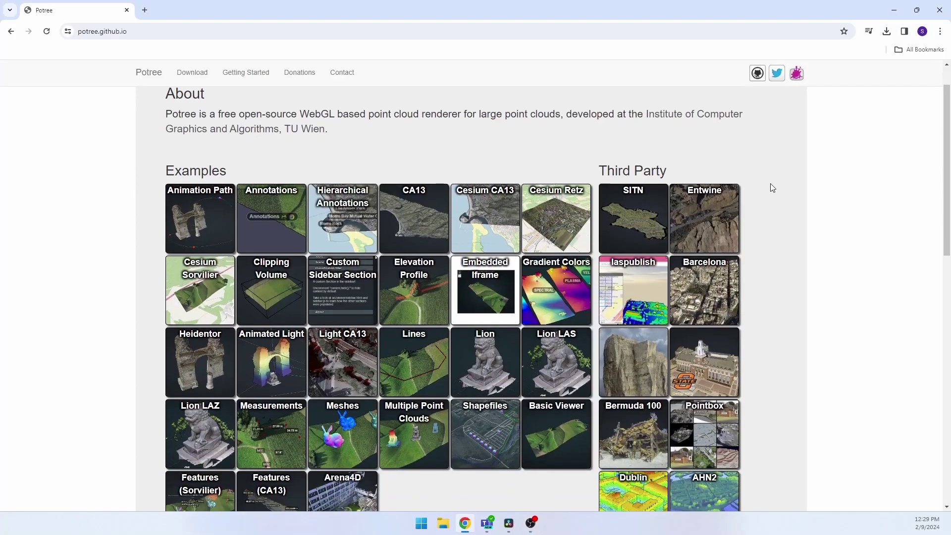
{"action": "scroll", "coordinate": [771, 191], "scroll_direction": "down", "scroll_amount": 4}
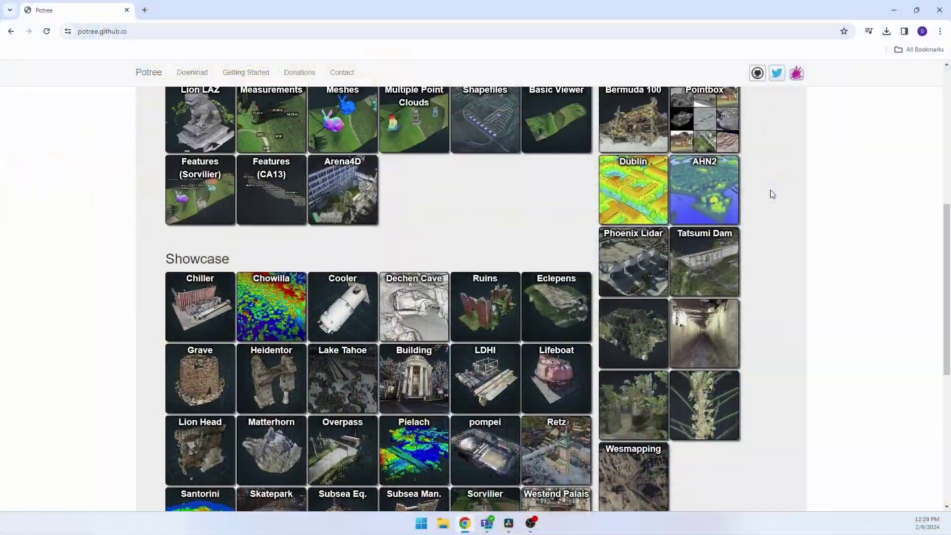
{"action": "scroll", "coordinate": [770, 190], "scroll_direction": "up", "scroll_amount": 4}
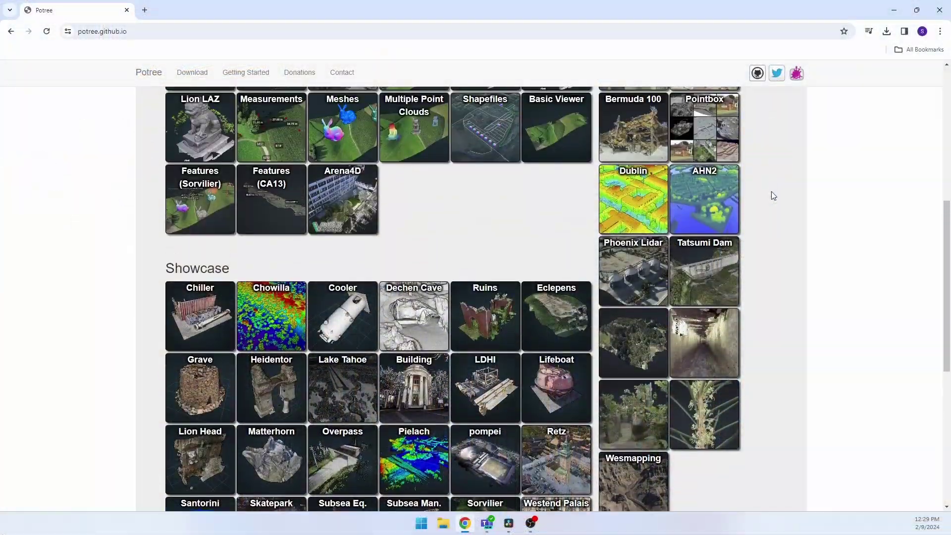
{"action": "scroll", "coordinate": [771, 194], "scroll_direction": "up", "scroll_amount": 4}
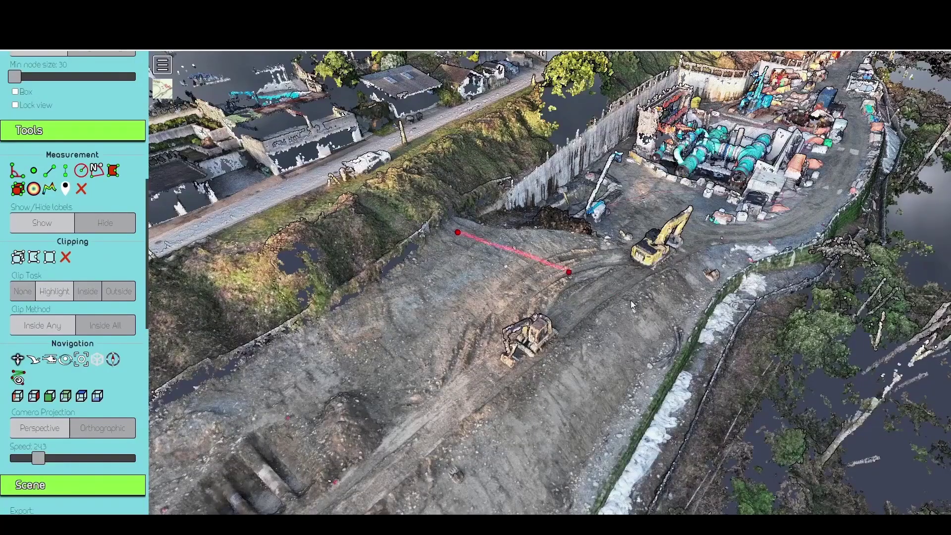
- Finish the profile measurement and show its 2D height profile with the whole site in view
{"action": "right_click", "coordinate": [706, 362]}
{"action": "left_click", "coordinate": [72, 443]}
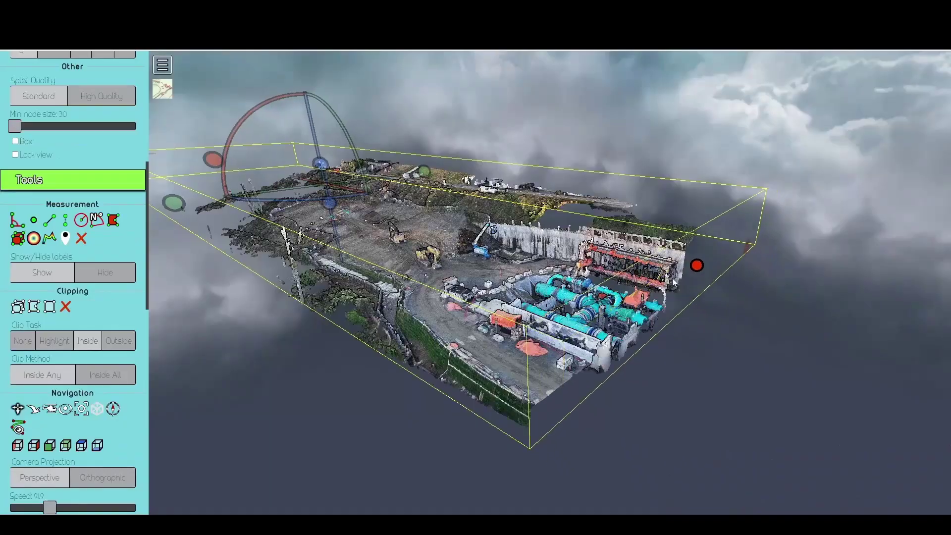
{"action": "left_click_drag", "start_coordinate": [673, 278], "coordinate": [674, 340]}
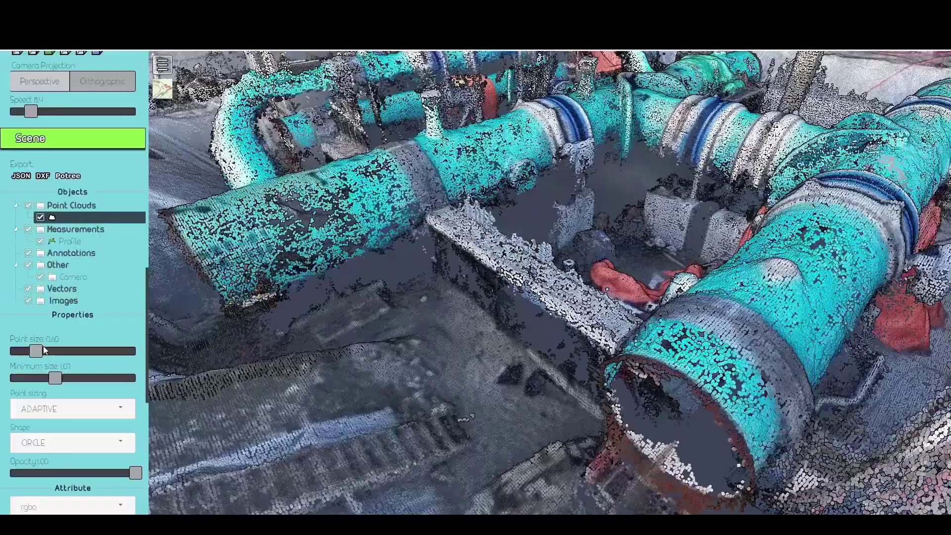
- Enlarge the points and colour the cloud by elevation with a rainbow gradient over 42.87–65.48
{"action": "mouse_move", "coordinate": [39, 349]}
{"action": "left_mouse_down"}
{"action": "mouse_move", "coordinate": [98, 349]}
{"action": "mouse_move", "coordinate": [25, 349]}
{"action": "mouse_move", "coordinate": [107, 352]}
{"action": "mouse_move", "coordinate": [44, 352]}
{"action": "left_mouse_up"}
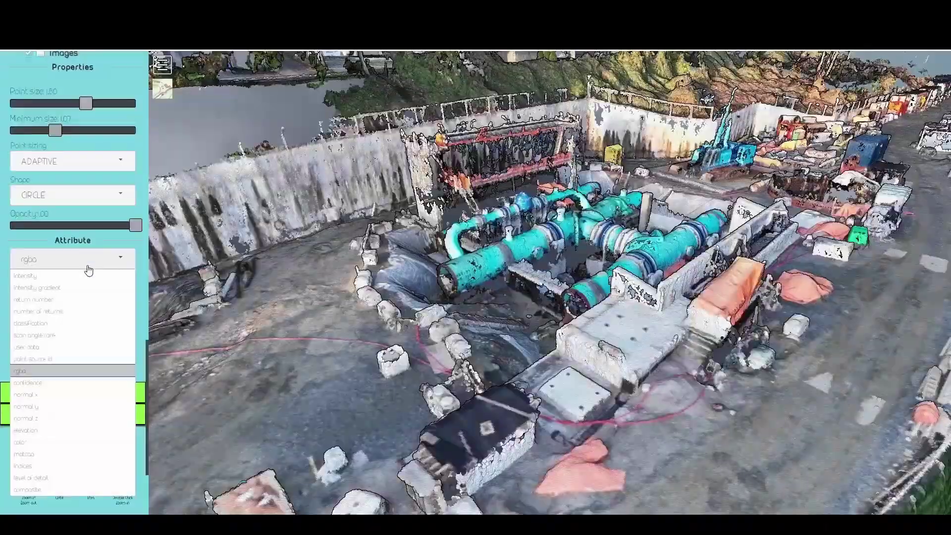
{"action": "left_click", "coordinate": [55, 317]}
{"action": "left_click", "coordinate": [73, 259]}
{"action": "left_click", "coordinate": [51, 374]}
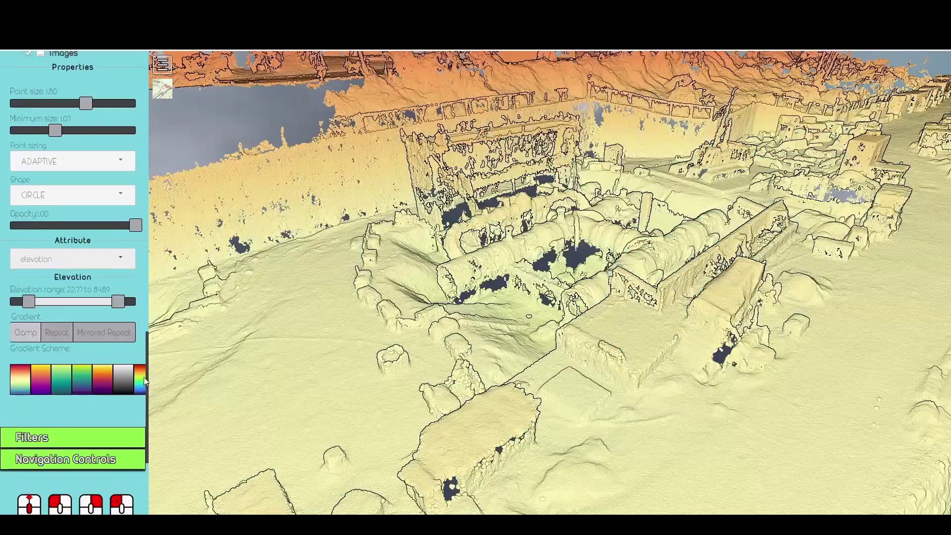
{"action": "left_click", "coordinate": [144, 376]}
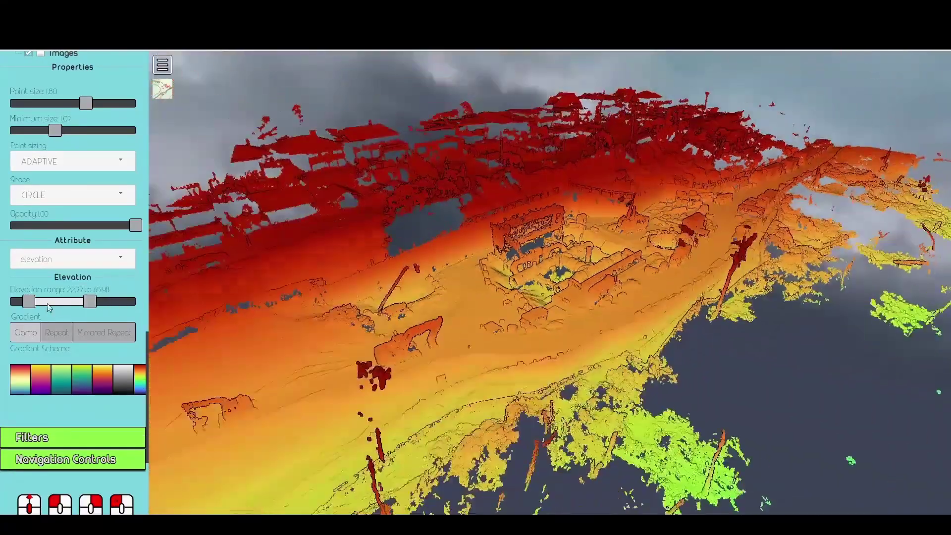
{"action": "left_click_drag", "start_coordinate": [102, 301], "coordinate": [90, 301]}
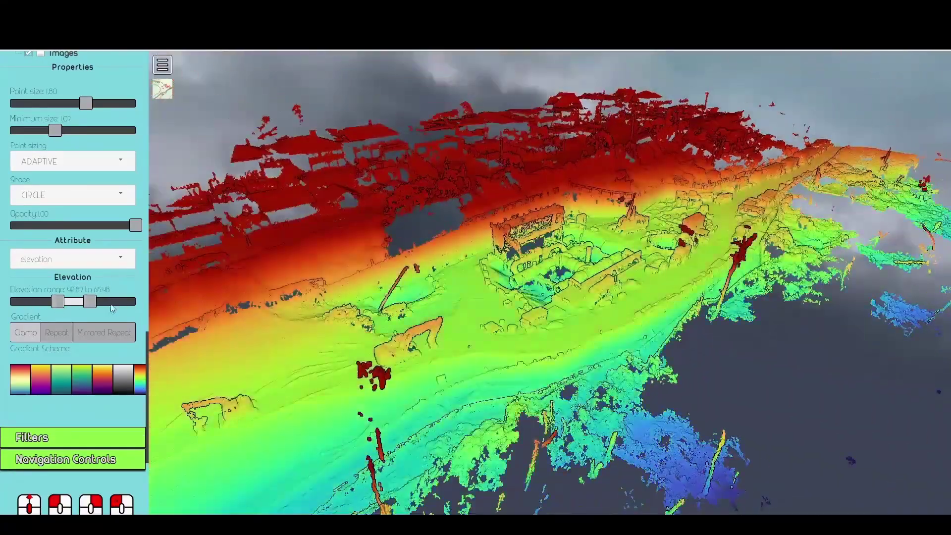
- Switch the colouring to composite and raise the Elevation weight to blend it with RGB
{"action": "left_click", "coordinate": [122, 259]}
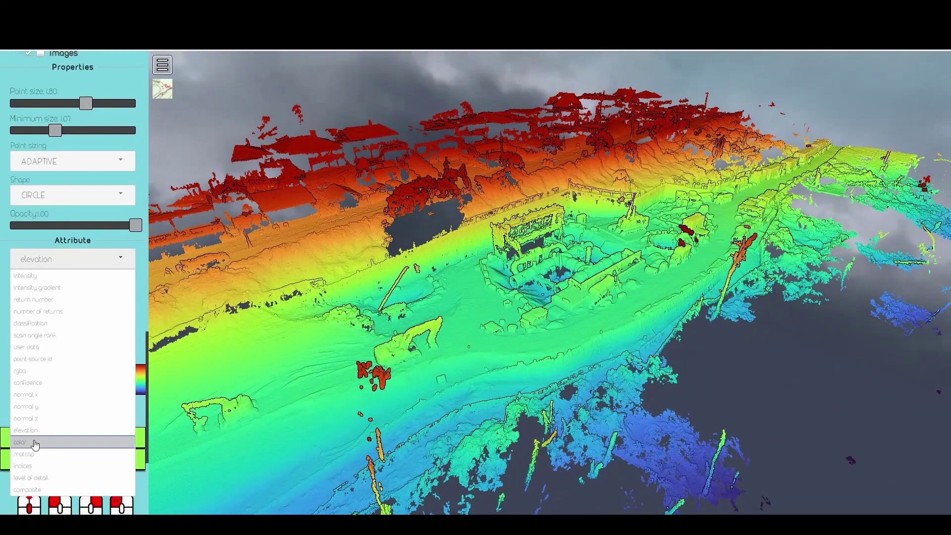
{"action": "left_click", "coordinate": [35, 442]}
{"action": "left_click", "coordinate": [73, 258]}
{"action": "left_click", "coordinate": [27, 489]}
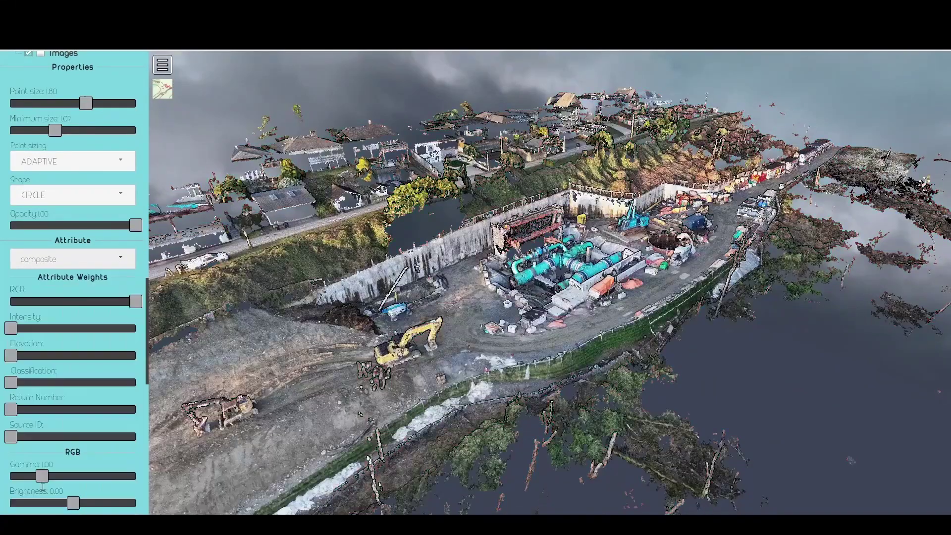
{"action": "left_click_drag", "start_coordinate": [12, 357], "coordinate": [92, 357]}
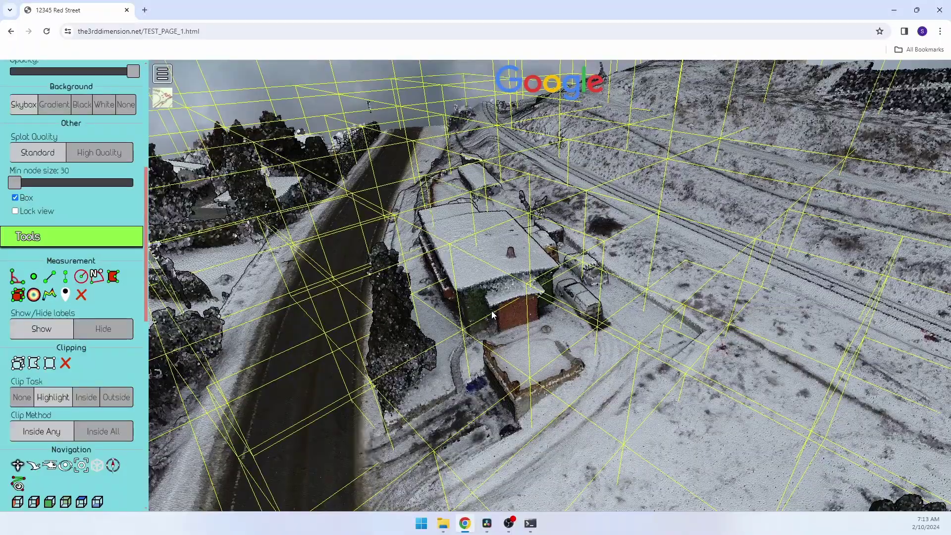
{"action": "left_click_drag", "start_coordinate": [492, 314], "coordinate": [520, 323]}
{"action": "scroll", "coordinate": [521, 323], "scroll_direction": "up", "scroll_amount": 5}
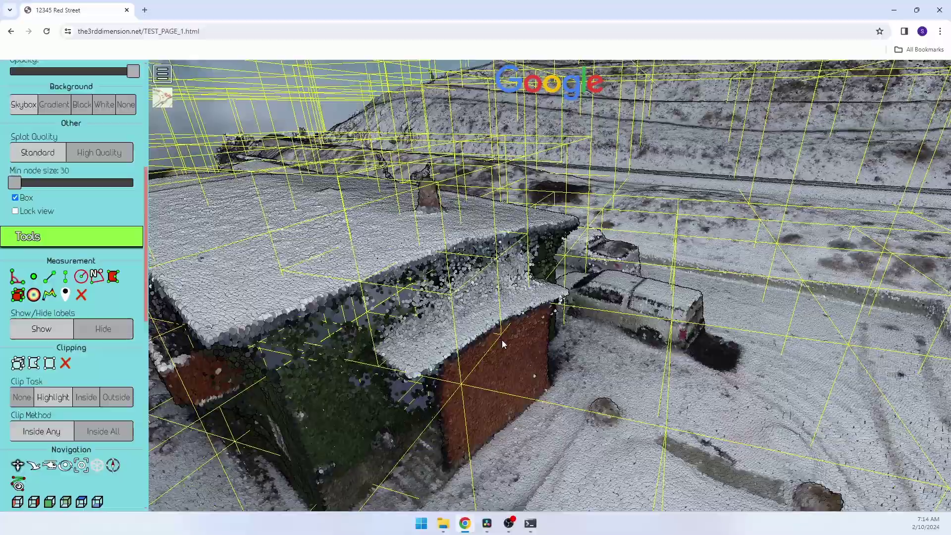
{"action": "scroll", "coordinate": [501, 340], "scroll_direction": "down", "scroll_amount": 8}
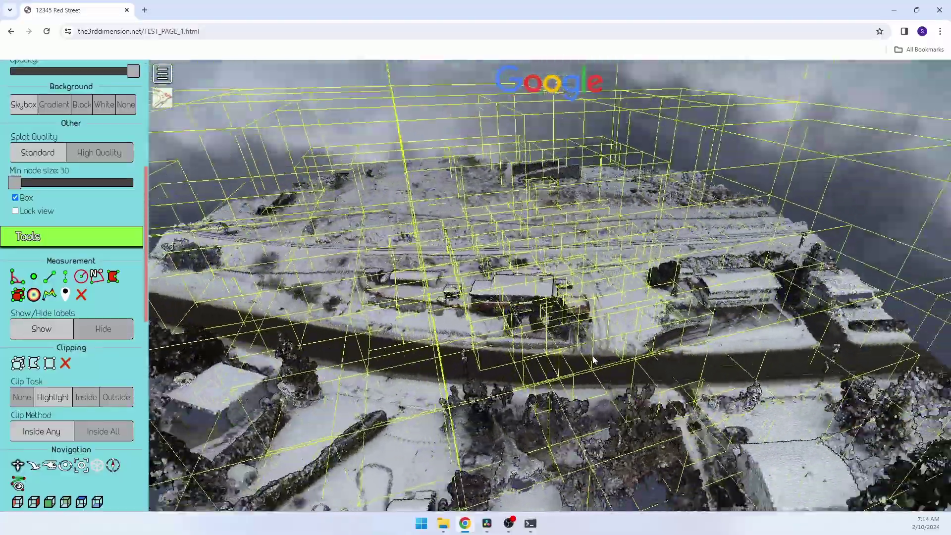
{"action": "scroll", "coordinate": [463, 369], "scroll_direction": "up", "scroll_amount": 5}
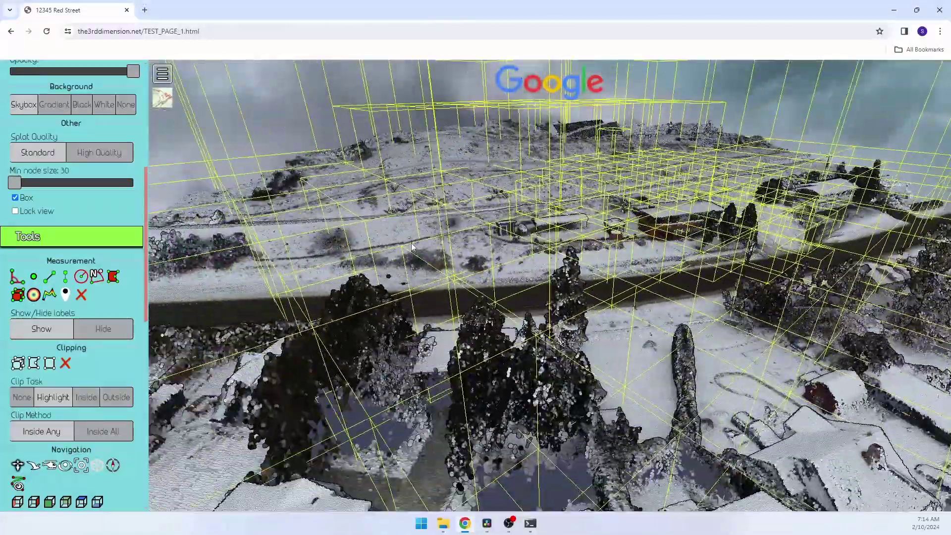
{"action": "scroll", "coordinate": [413, 246], "scroll_direction": "up", "scroll_amount": 5}
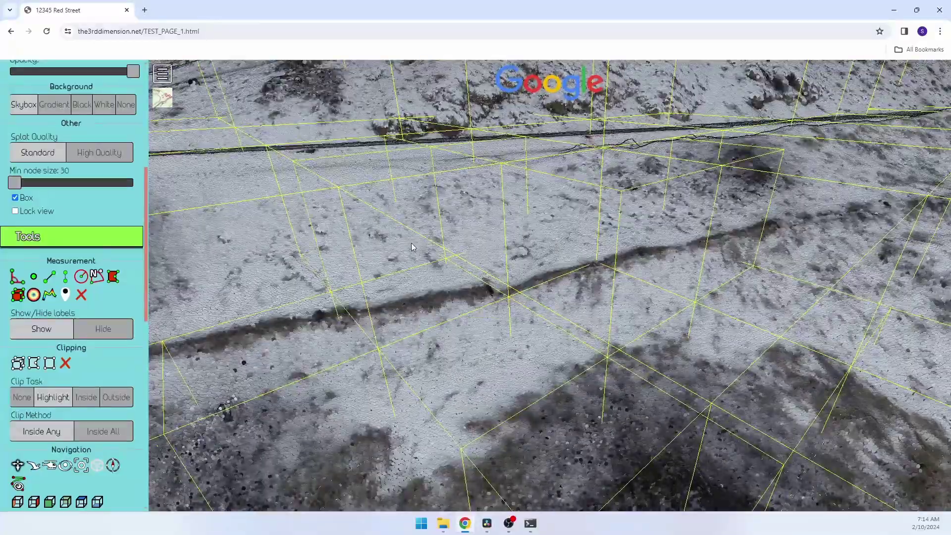
{"action": "scroll", "coordinate": [411, 246], "scroll_direction": "down", "scroll_amount": 5}
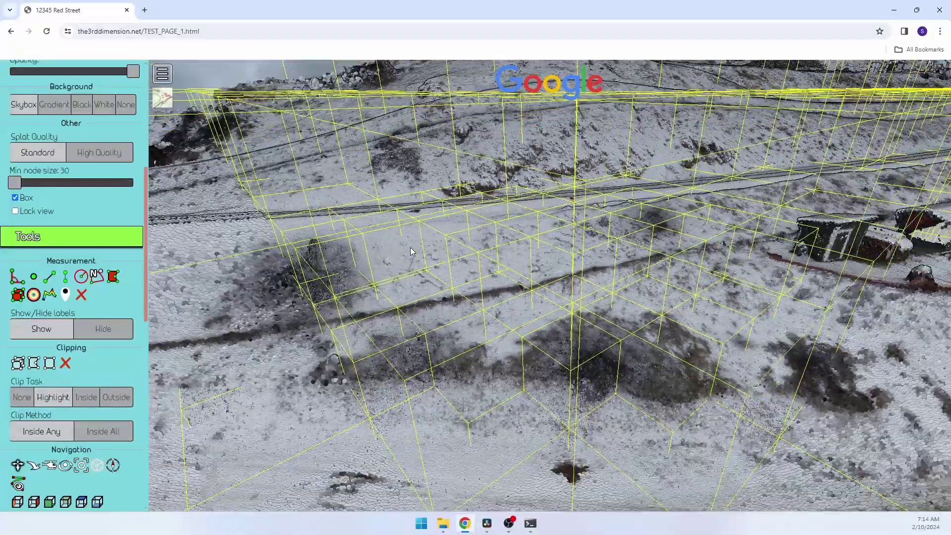
{"action": "left_click_drag", "start_coordinate": [451, 268], "coordinate": [599, 279]}
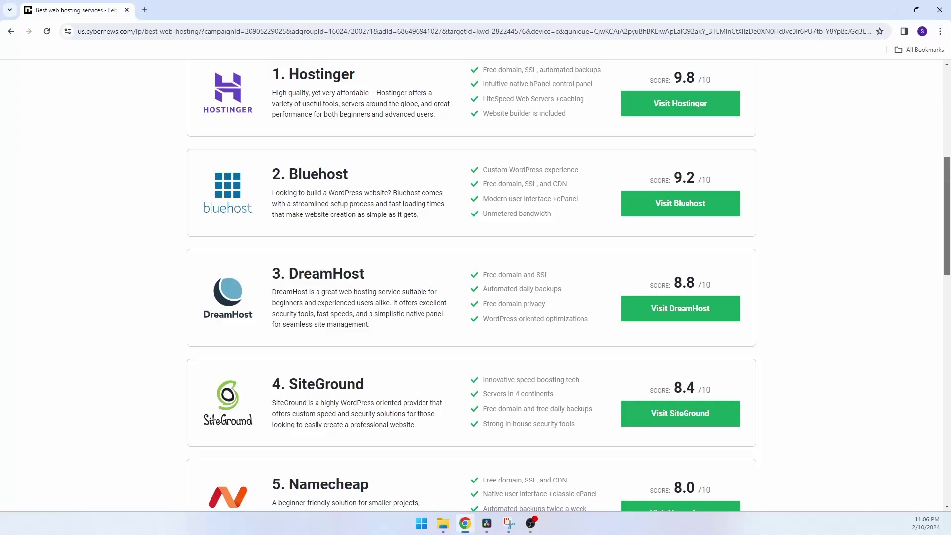
{"action": "left_click_drag", "start_coordinate": [947, 178], "coordinate": [933, 339]}
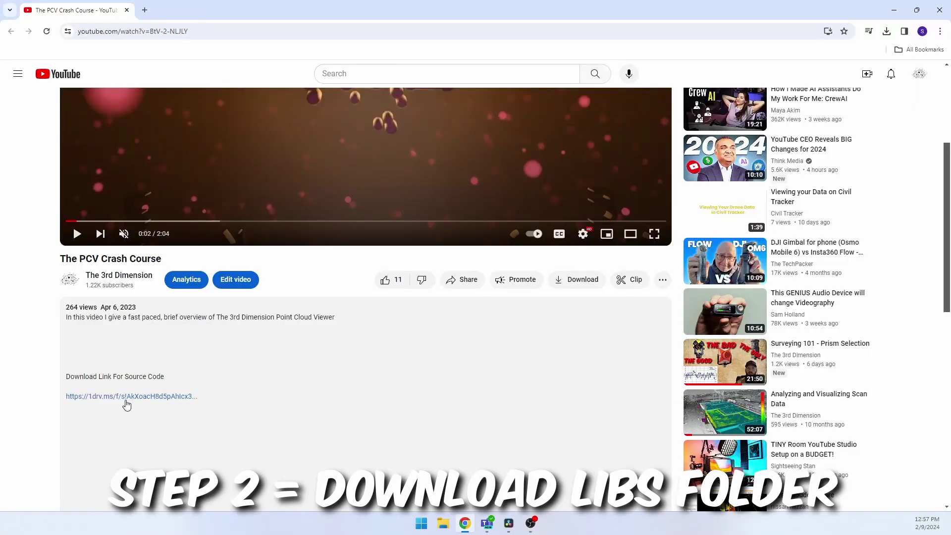
- Select both the libs and PCVConverter folders in the shared OneDrive folder and download them
{"action": "left_click", "coordinate": [126, 399]}
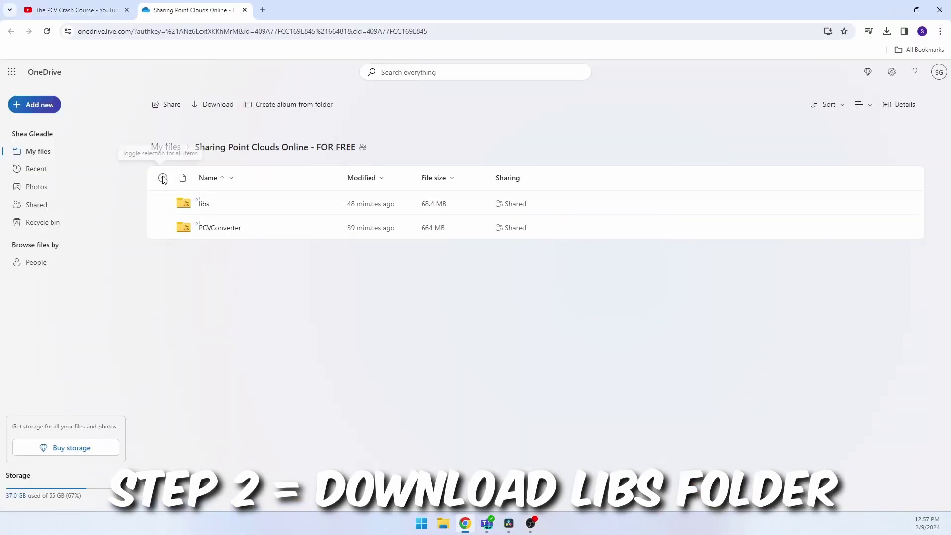
{"action": "left_click", "coordinate": [164, 179]}
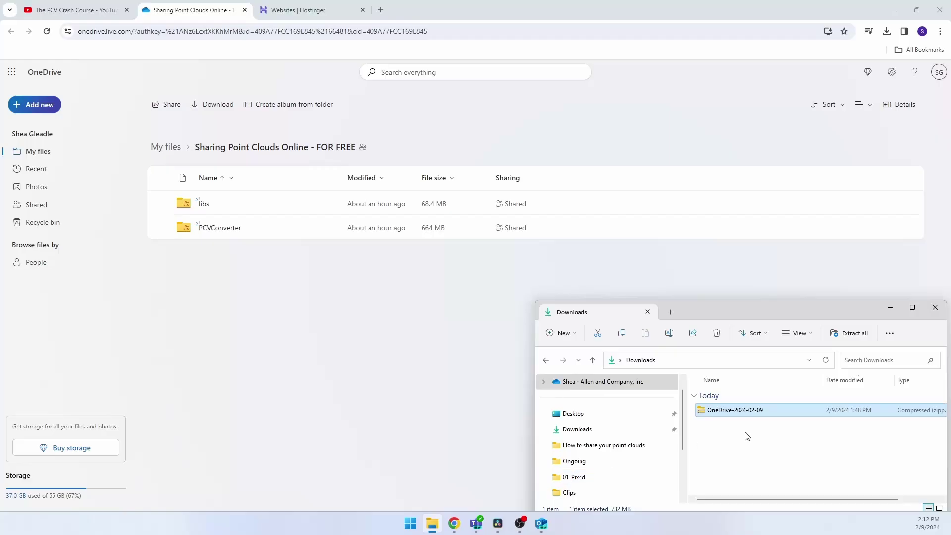
{"action": "right_click", "coordinate": [741, 412]}
{"action": "key", "text": "Escape"}
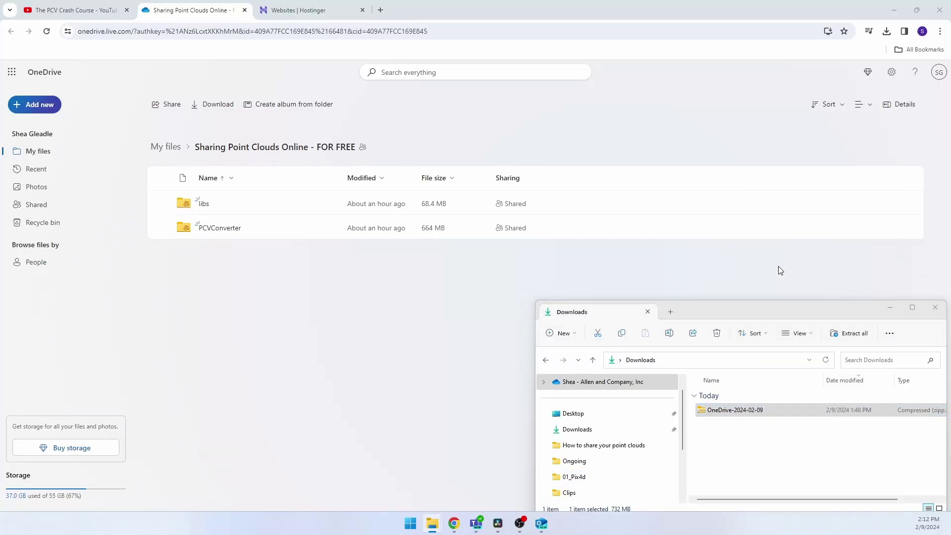
- Drag the extracted PCVConverter and libs folders into Hostinger's empty public_html folder
{"action": "left_click", "coordinate": [299, 11]}
{"action": "left_click", "coordinate": [686, 318]}
{"action": "left_click", "coordinate": [496, 283]}
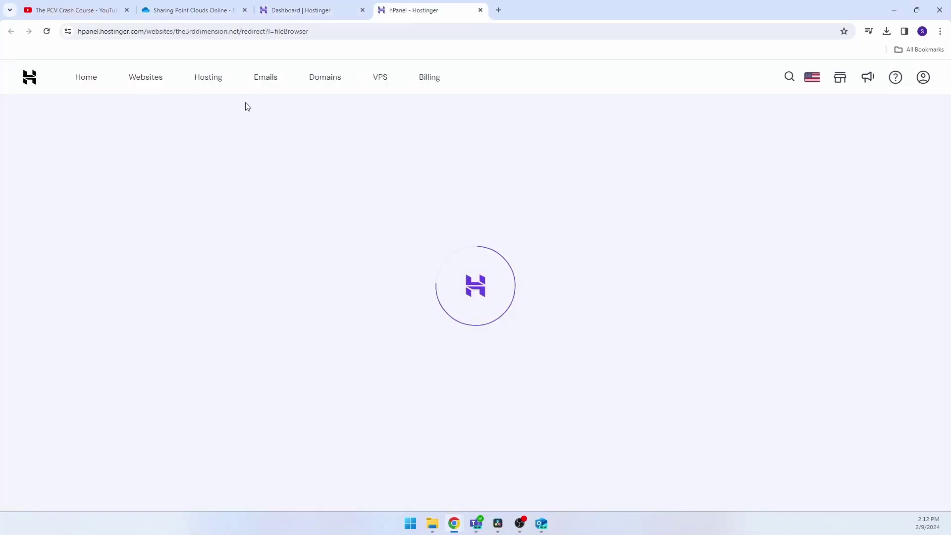
{"action": "left_click", "coordinate": [437, 529]}
{"action": "double_click", "coordinate": [751, 424]}
{"action": "left_click_drag", "start_coordinate": [722, 425], "coordinate": [727, 399]}
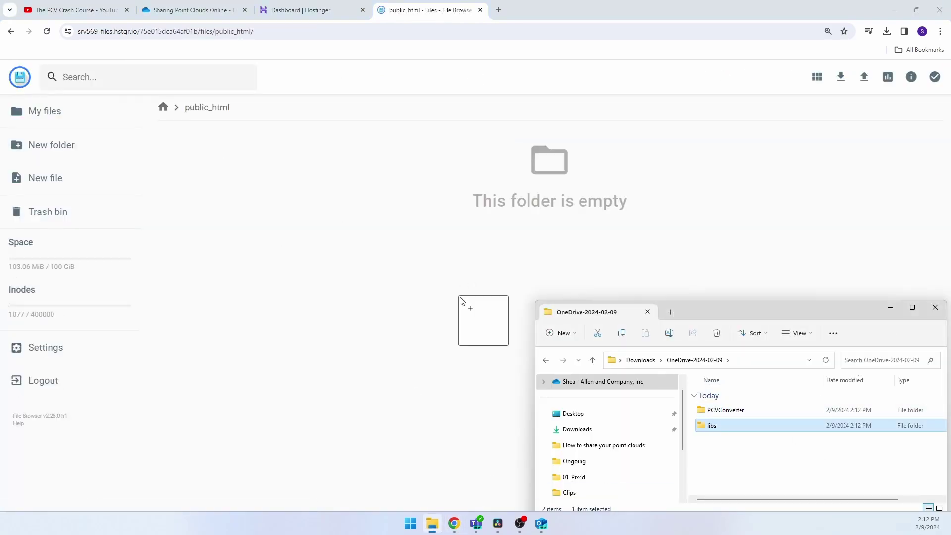
{"action": "left_click_drag", "start_coordinate": [460, 301], "coordinate": [320, 233]}
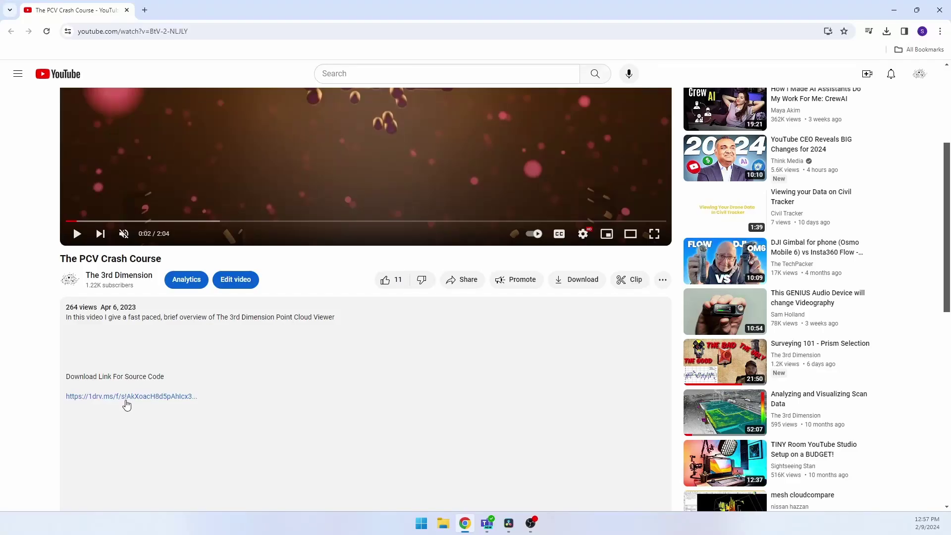
- Open the Sharing Point Clouds Online - FOR FREE folder and select libs and PCVConverter
{"action": "left_click", "coordinate": [126, 399]}
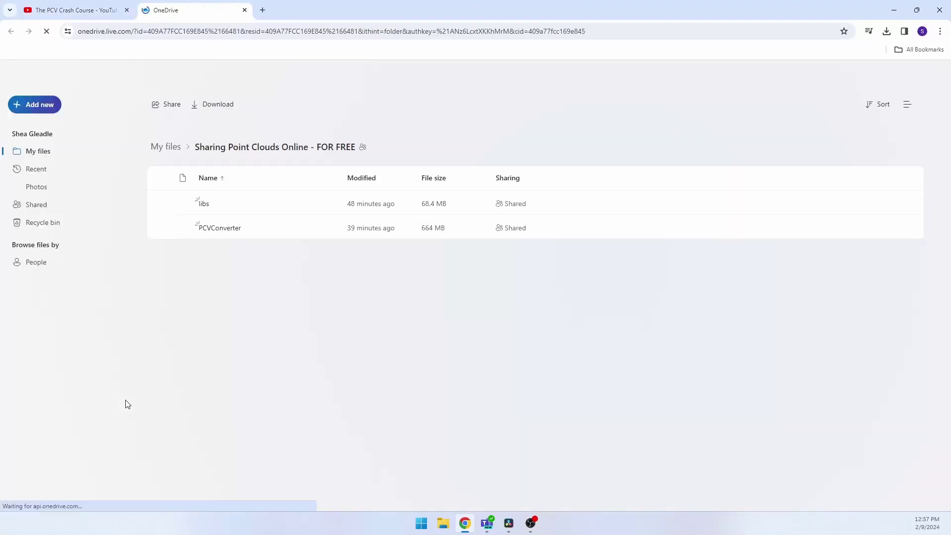
{"action": "left_click", "coordinate": [165, 178]}
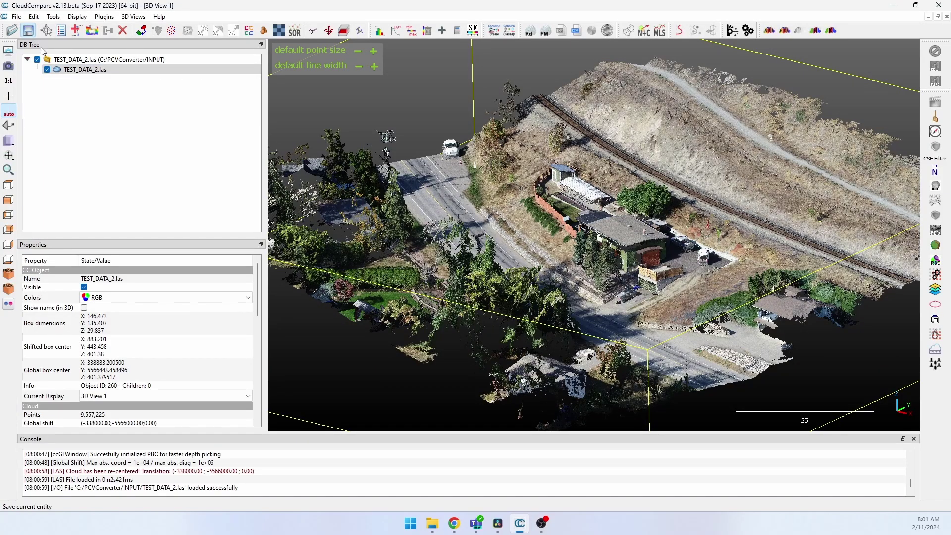
- Keep LAS file (*.las *.laz) as the save format for TEST_DATA_2
{"action": "left_click", "coordinate": [219, 323]}
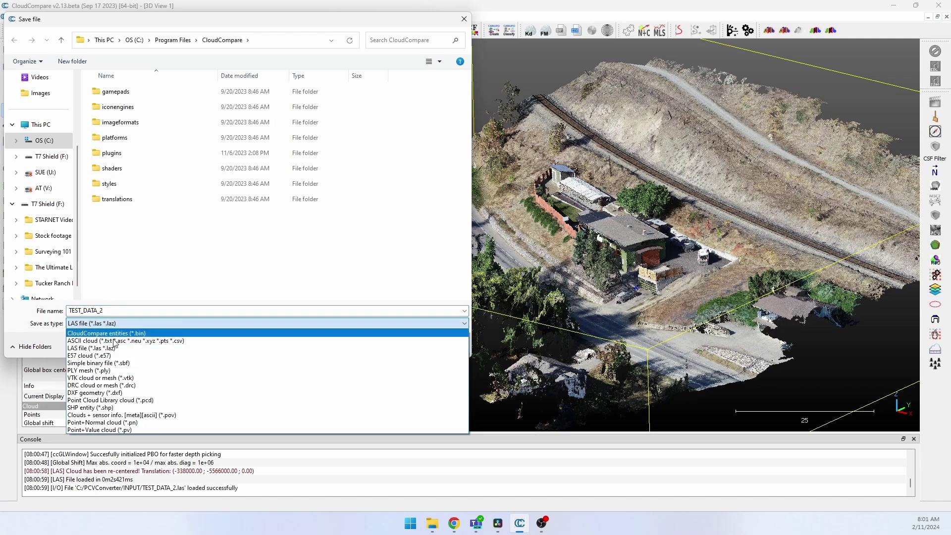
{"action": "left_click", "coordinate": [94, 348]}
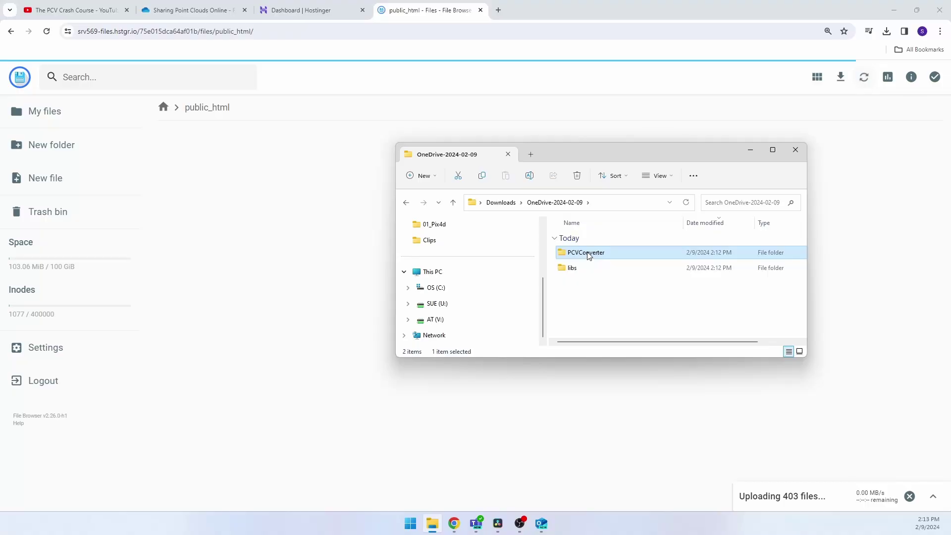
- Open the Useful Commands notes from the PCVConverter folder and arrange them beside Command Prompt
{"action": "left_click_drag", "start_coordinate": [587, 253], "coordinate": [456, 288]}
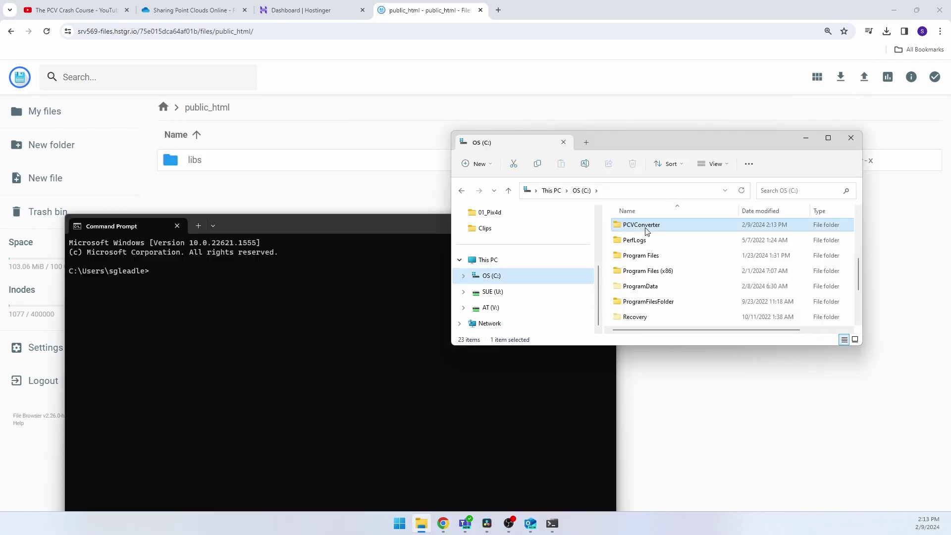
{"action": "double_click", "coordinate": [644, 230]}
{"action": "double_click", "coordinate": [647, 319]}
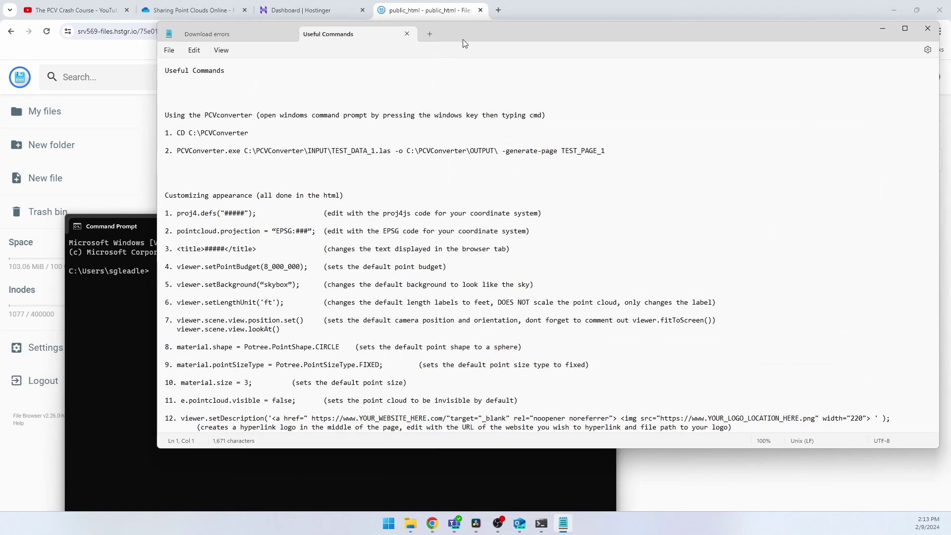
{"action": "left_click_drag", "start_coordinate": [462, 40], "coordinate": [695, 215]}
{"action": "left_click_drag", "start_coordinate": [327, 224], "coordinate": [317, 144]}
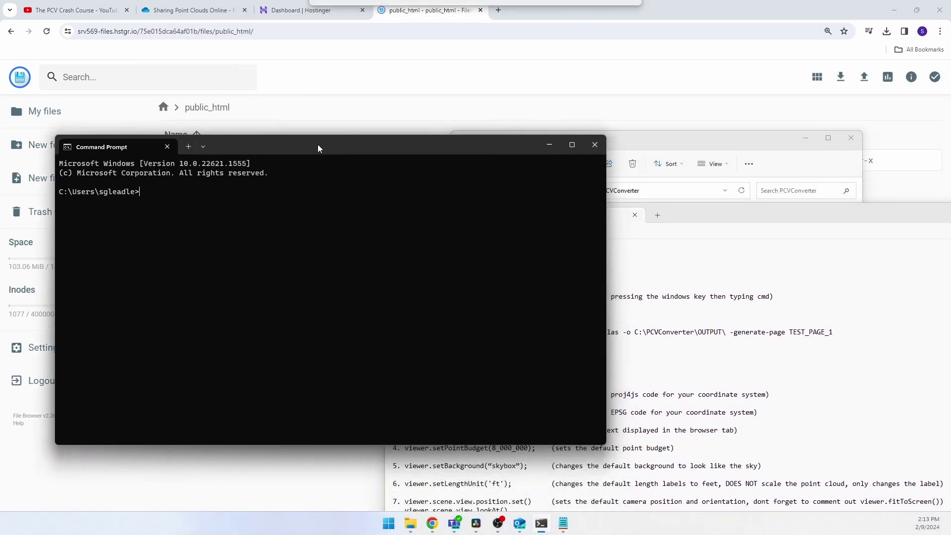
{"action": "left_click", "coordinate": [676, 311]}
- Copy the CD C:\PCVConverter line into Command Prompt and run it
{"action": "left_click_drag", "start_coordinate": [775, 297], "coordinate": [394, 297]}
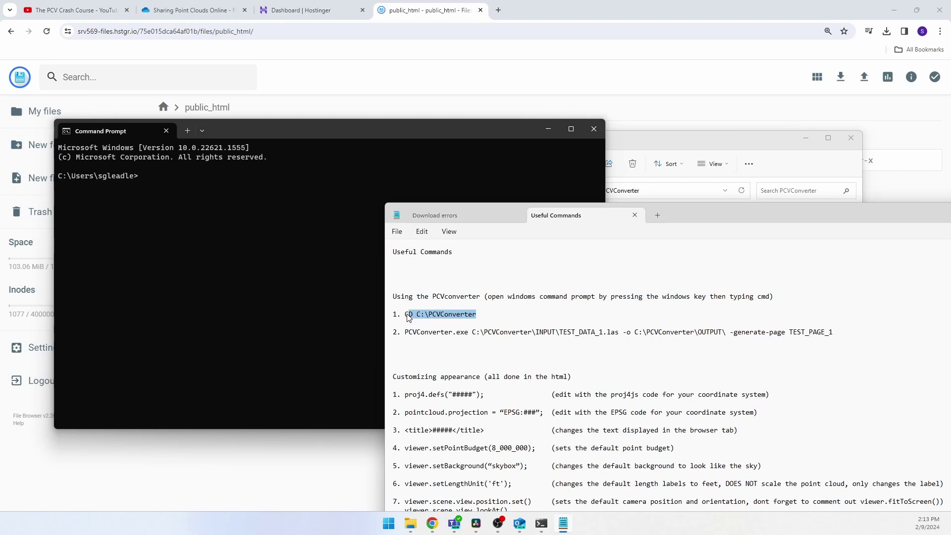
{"action": "left_click", "coordinate": [186, 182]}
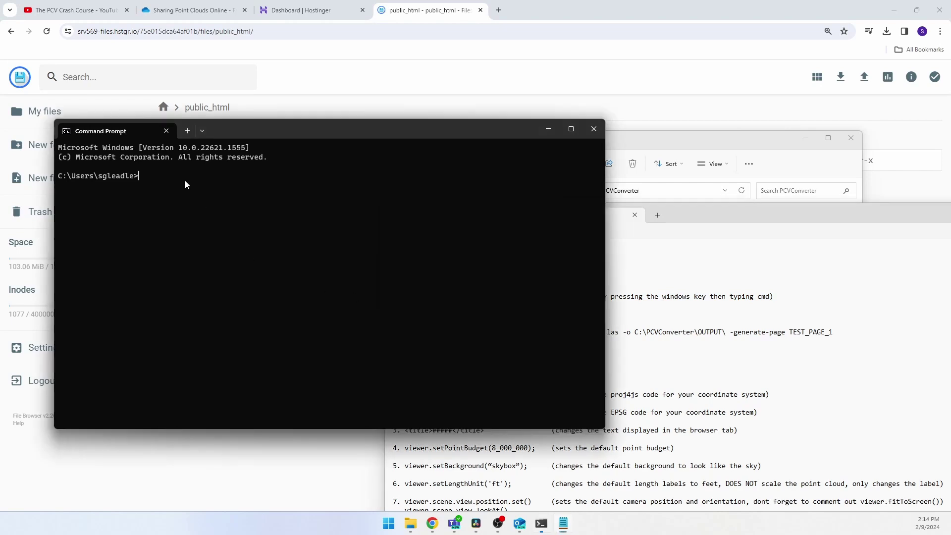
{"action": "type", "text": "CD C:\\PCVConverter"}
{"action": "key", "text": "Return"}
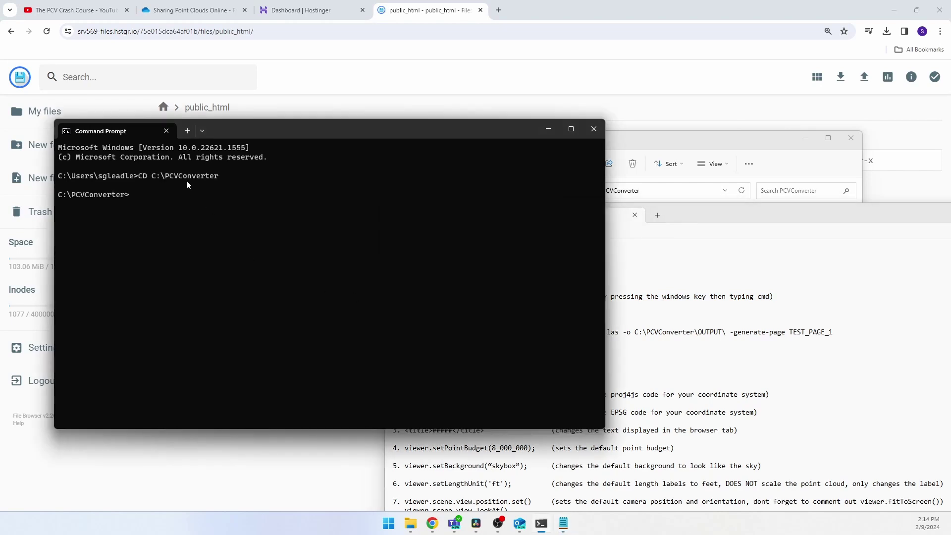
{"action": "left_click_drag", "start_coordinate": [58, 195], "coordinate": [124, 195]}
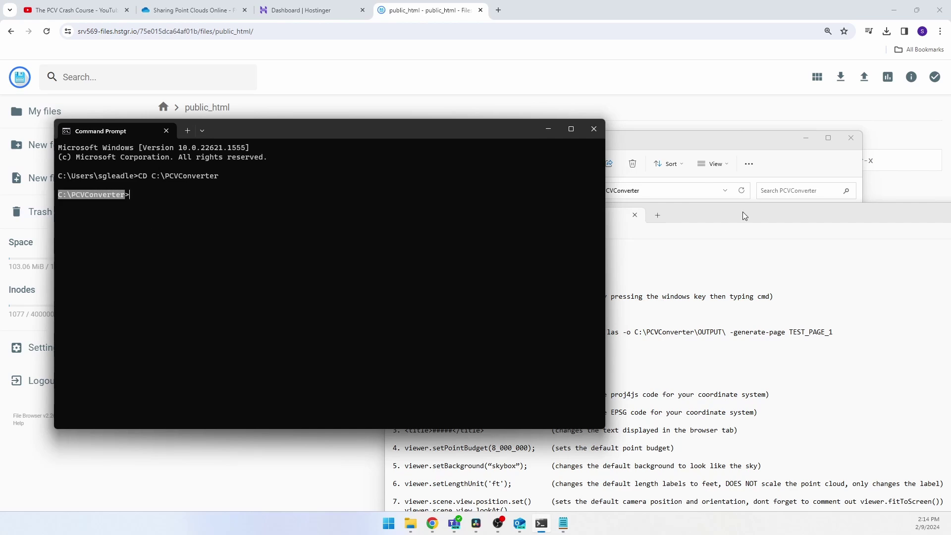
{"action": "left_click", "coordinate": [623, 224]}
{"action": "left_click", "coordinate": [639, 177]}
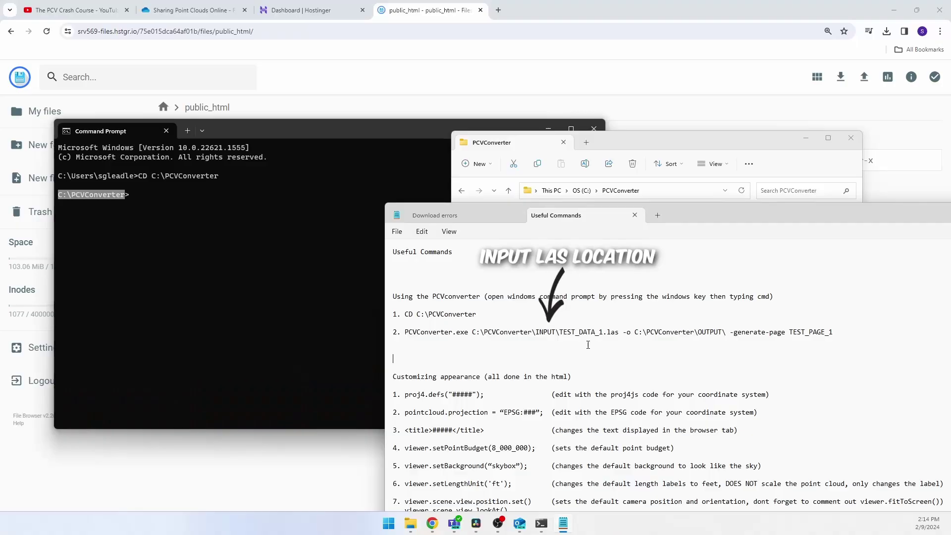
{"action": "left_click_drag", "start_coordinate": [723, 336], "coordinate": [637, 336]}
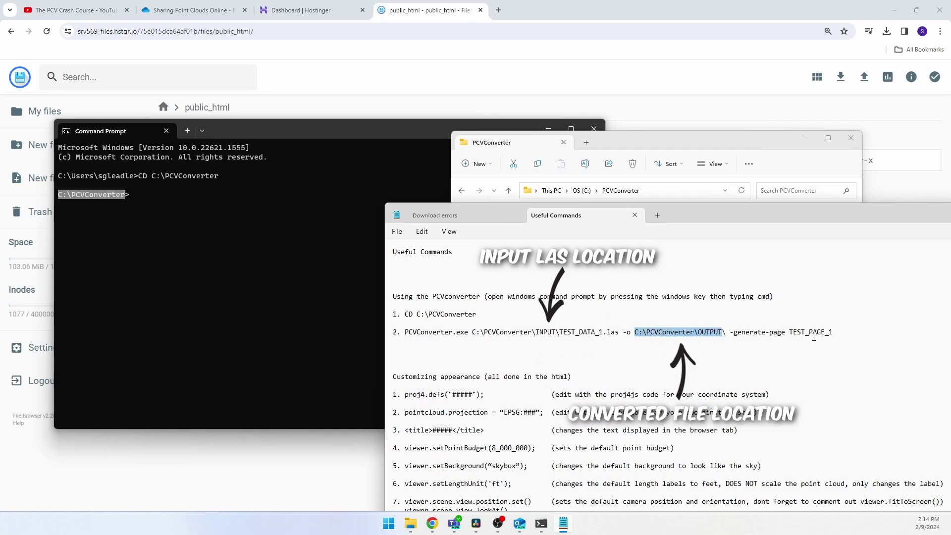
{"action": "left_click", "coordinate": [833, 332]}
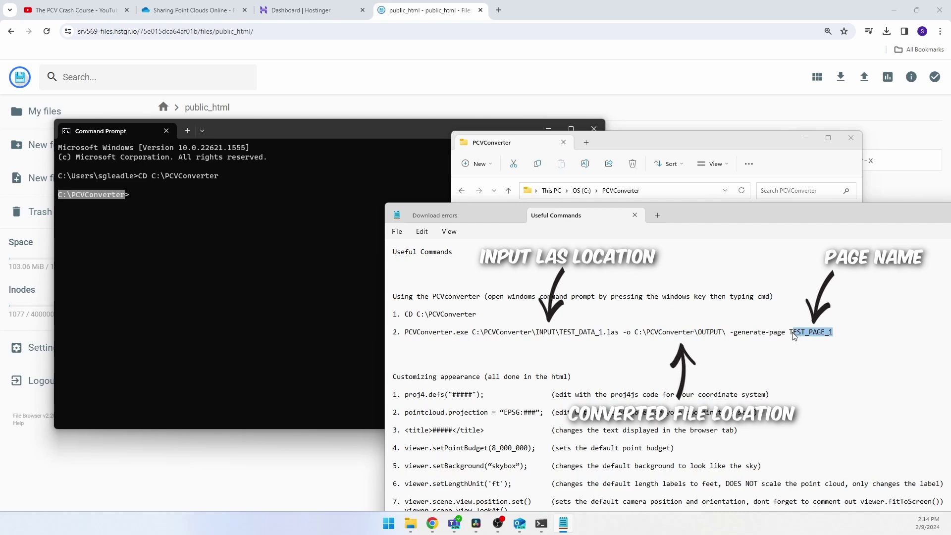
{"action": "left_click", "coordinate": [652, 369]}
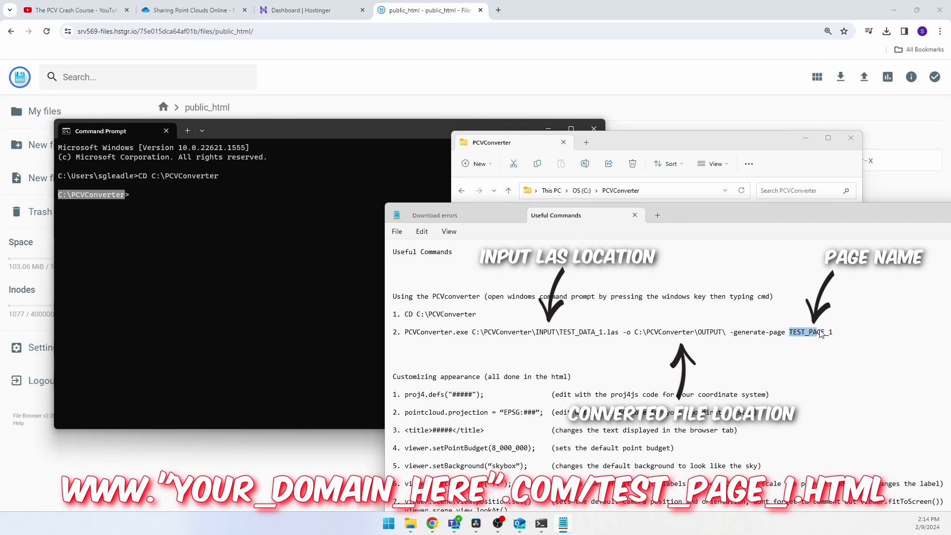
{"action": "left_click", "coordinate": [817, 348]}
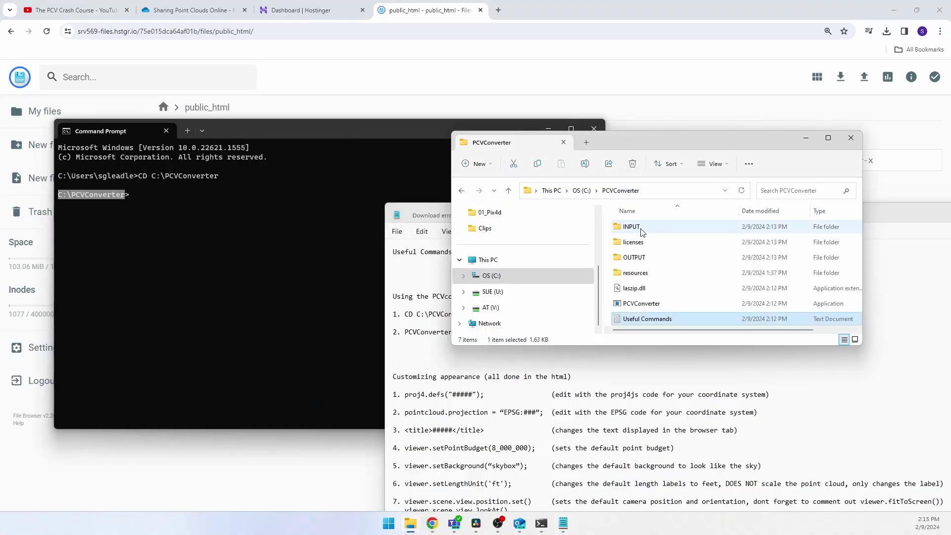
- Check the TEST_DATA files in INPUT, then paste and run the PCVConverter command for TEST_DATA_1
{"action": "double_click", "coordinate": [640, 231]}
{"action": "left_click_drag", "start_coordinate": [658, 270], "coordinate": [636, 224]}
{"action": "left_click", "coordinate": [653, 276]}
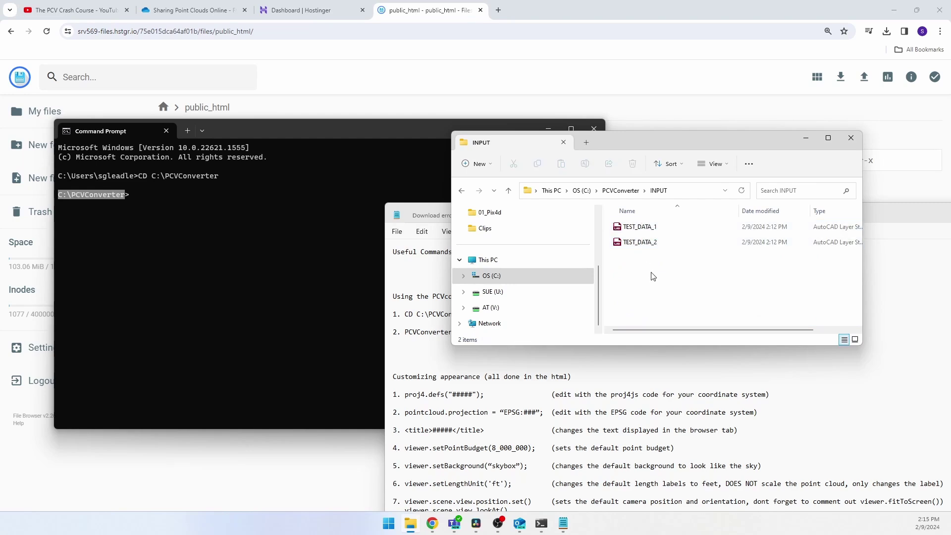
{"action": "left_click_drag", "start_coordinate": [404, 332], "coordinate": [832, 336]}
{"action": "key", "text": "ctrl+c"}
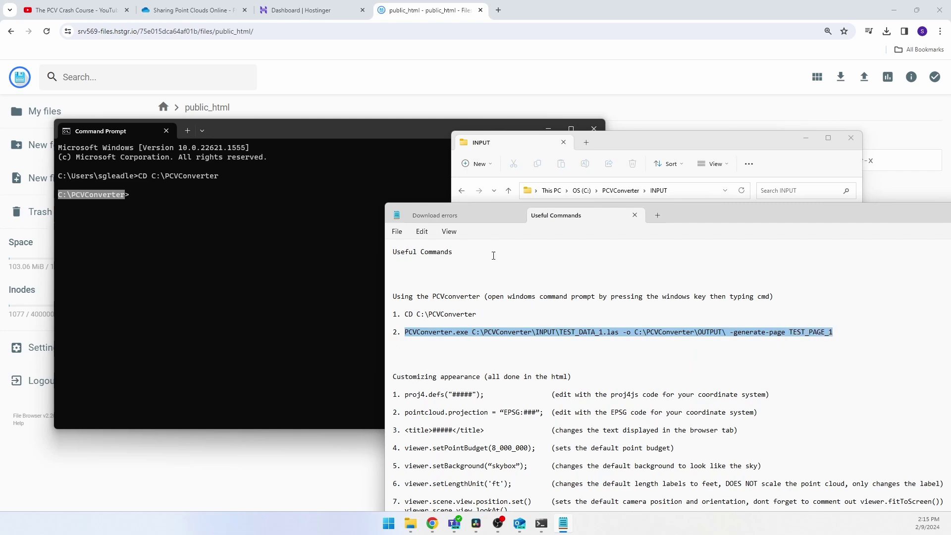
{"action": "left_click", "coordinate": [213, 191]}
{"action": "right_click", "coordinate": [209, 193]}
{"action": "key", "text": "Return"}
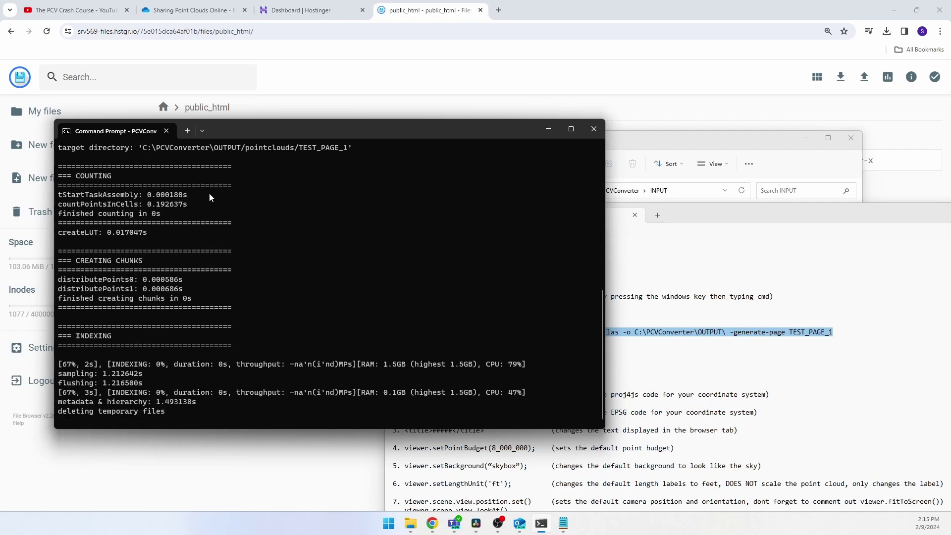
- Navigate from INPUT to the PCVConverter OUTPUT folder to see the generated files
{"action": "left_click", "coordinate": [698, 211]}
{"action": "left_click", "coordinate": [620, 191]}
{"action": "left_click", "coordinate": [613, 192]}
{"action": "left_click", "coordinate": [635, 258]}
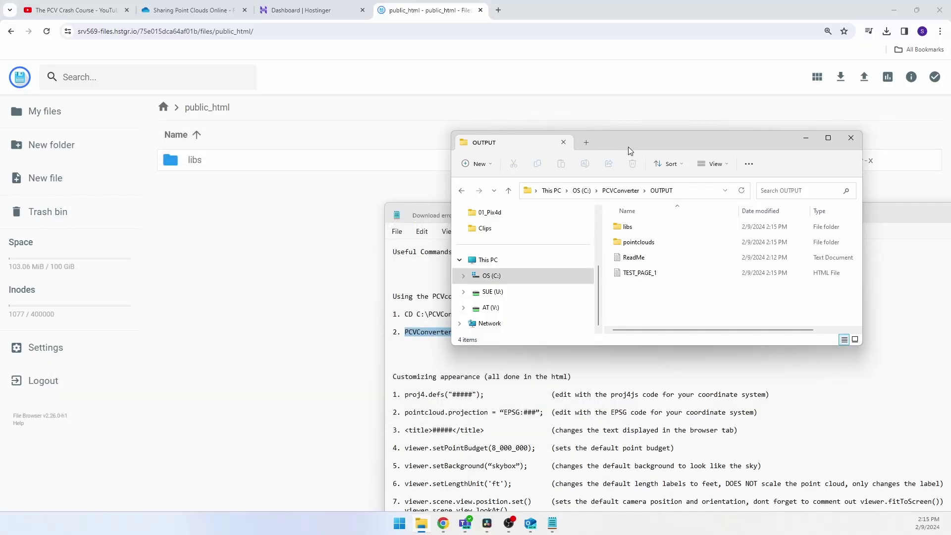
{"action": "left_click_drag", "start_coordinate": [628, 146], "coordinate": [613, 136]}
{"action": "left_click", "coordinate": [620, 218]}
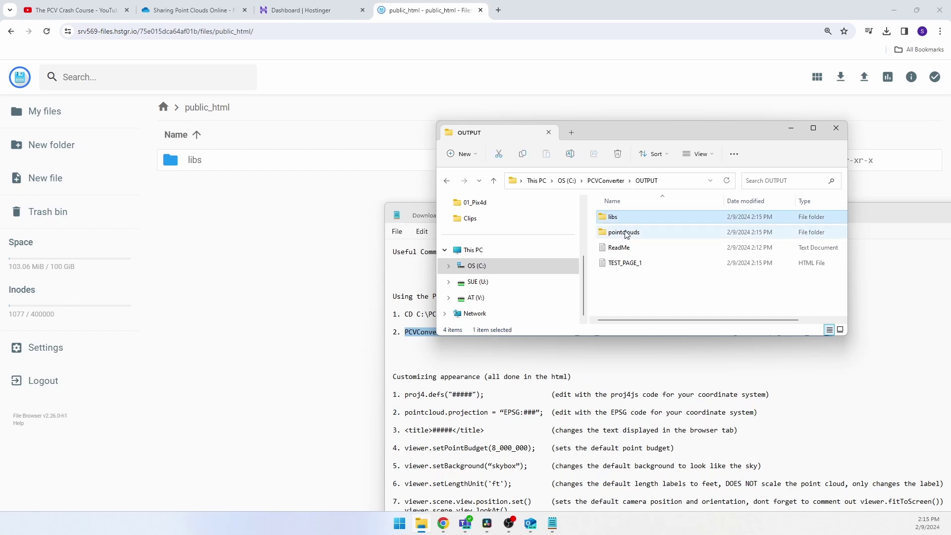
{"action": "left_click", "coordinate": [625, 233]}
{"action": "left_click", "coordinate": [629, 264]}
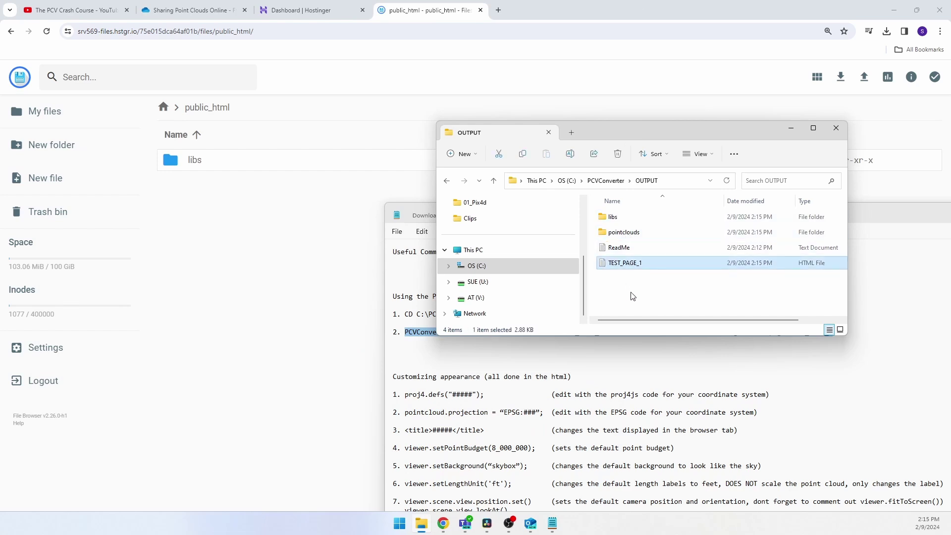
{"action": "double_click", "coordinate": [620, 217]}
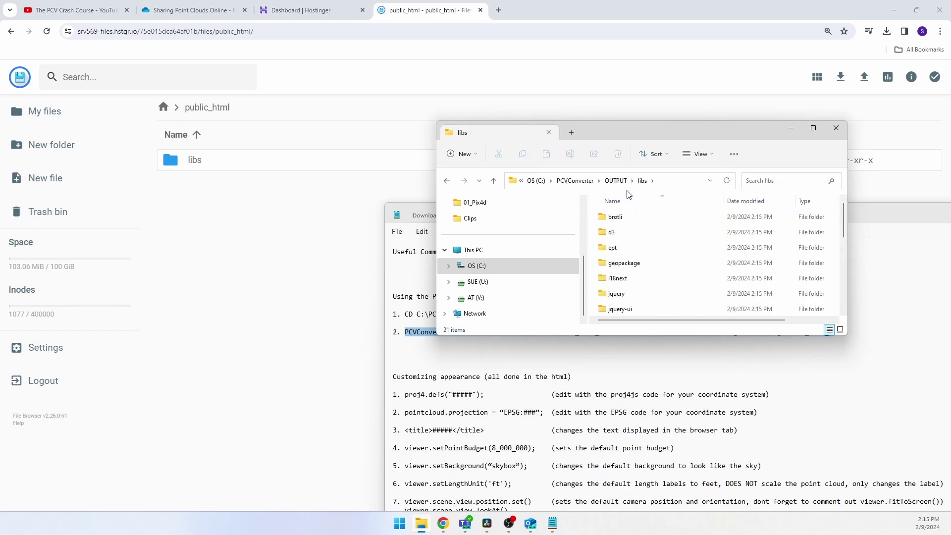
{"action": "left_click", "coordinate": [616, 180]}
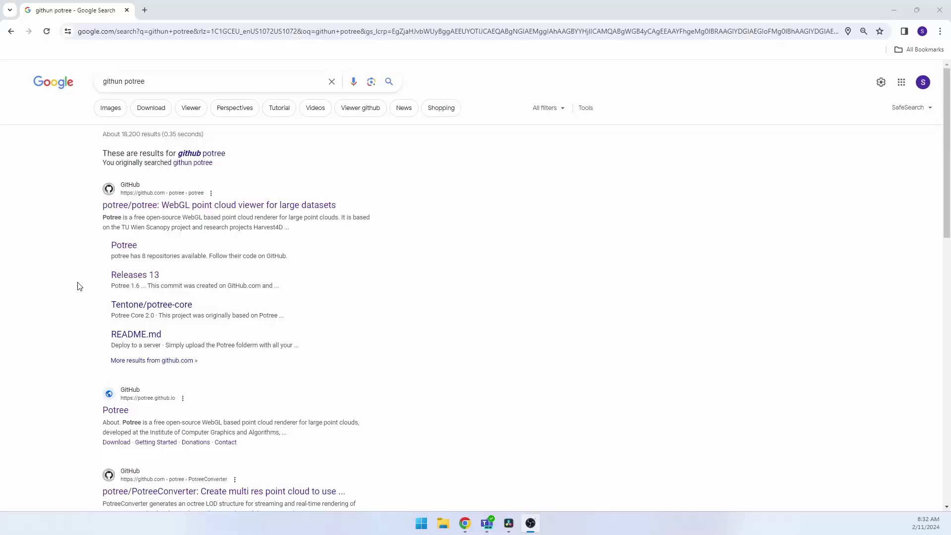
- Download the potree/potree GitHub repository as a ZIP and skim its README
{"action": "left_click", "coordinate": [189, 208]}
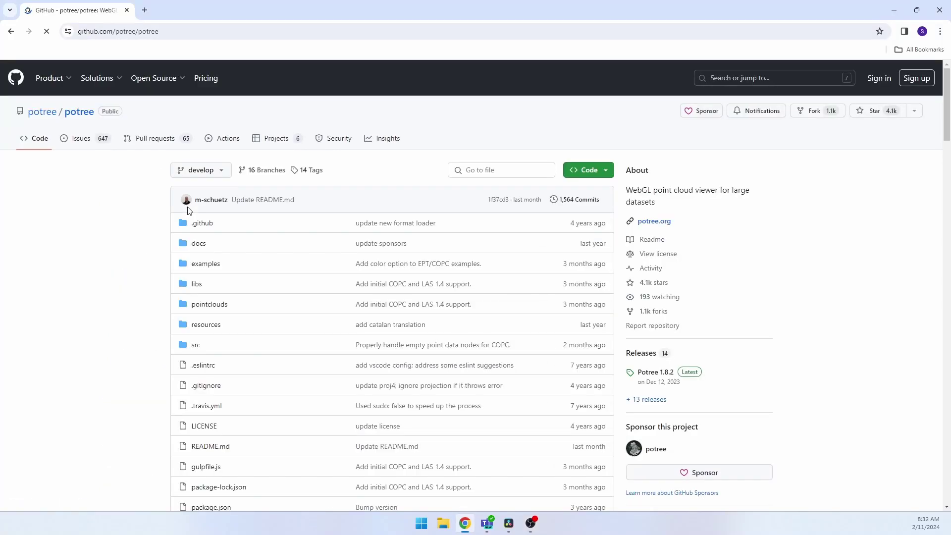
{"action": "left_click", "coordinate": [605, 170]}
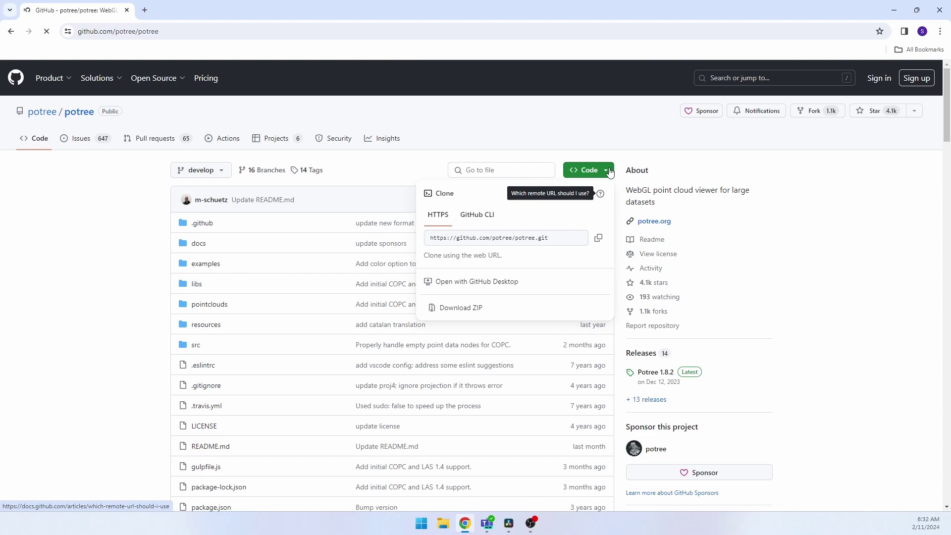
{"action": "left_click", "coordinate": [477, 308]}
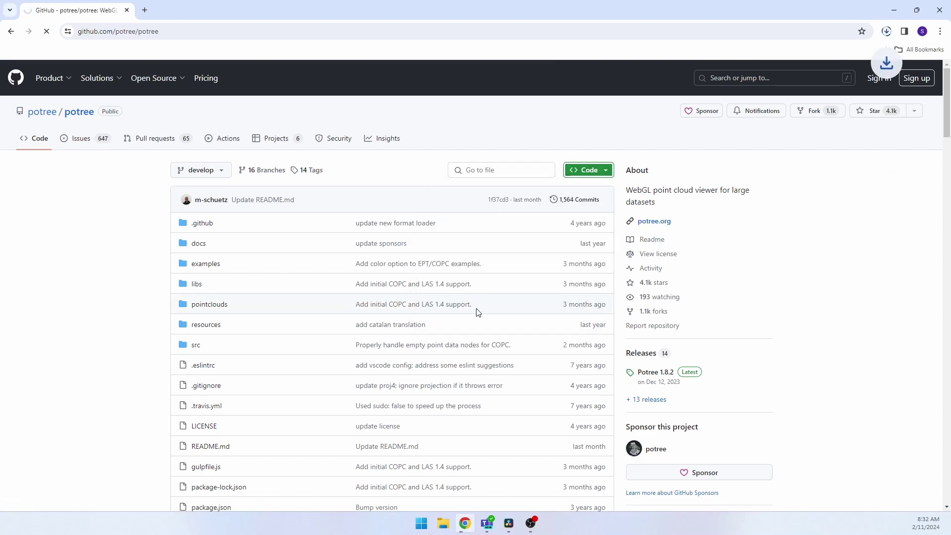
{"action": "scroll", "coordinate": [479, 311], "scroll_direction": "down", "scroll_amount": 13}
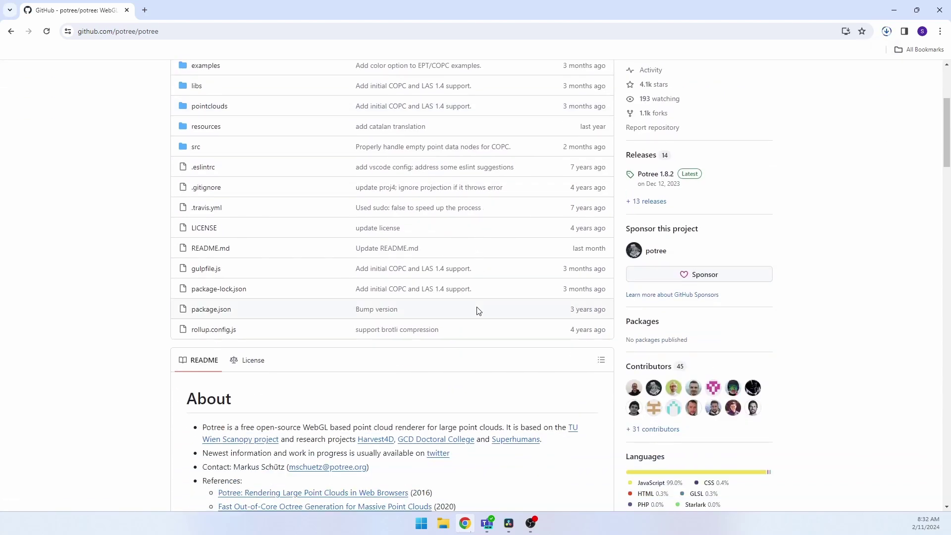
{"action": "scroll", "coordinate": [482, 310], "scroll_direction": "down", "scroll_amount": 15}
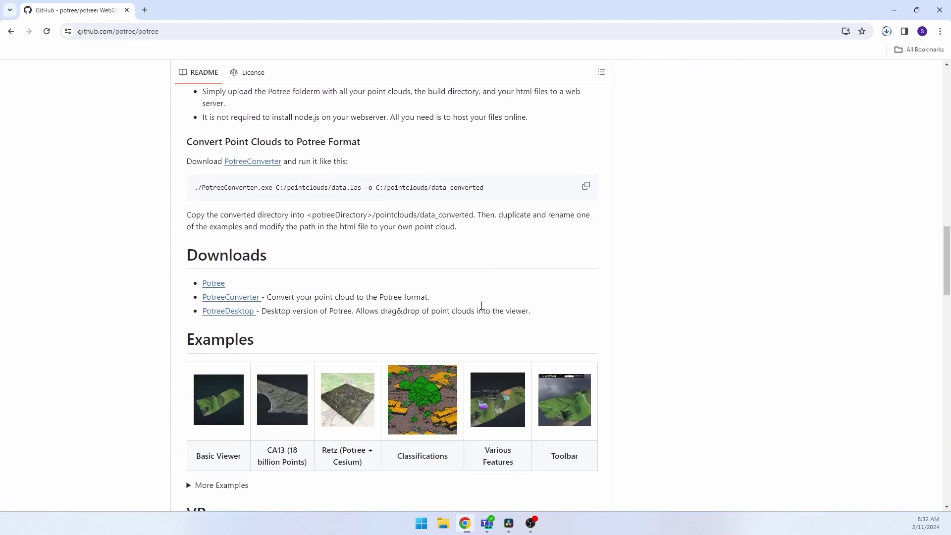
{"action": "scroll", "coordinate": [483, 308], "scroll_direction": "down", "scroll_amount": 3}
{"action": "scroll", "coordinate": [483, 308], "scroll_direction": "up", "scroll_amount": 20}
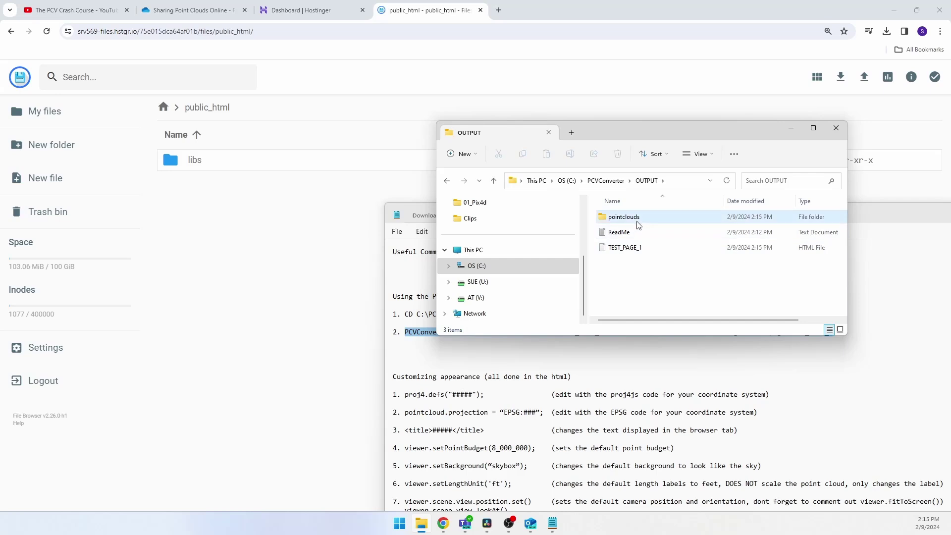
- Inspect the four converted point cloud files inside the OUTPUT pointclouds folder
{"action": "double_click", "coordinate": [638, 226]}
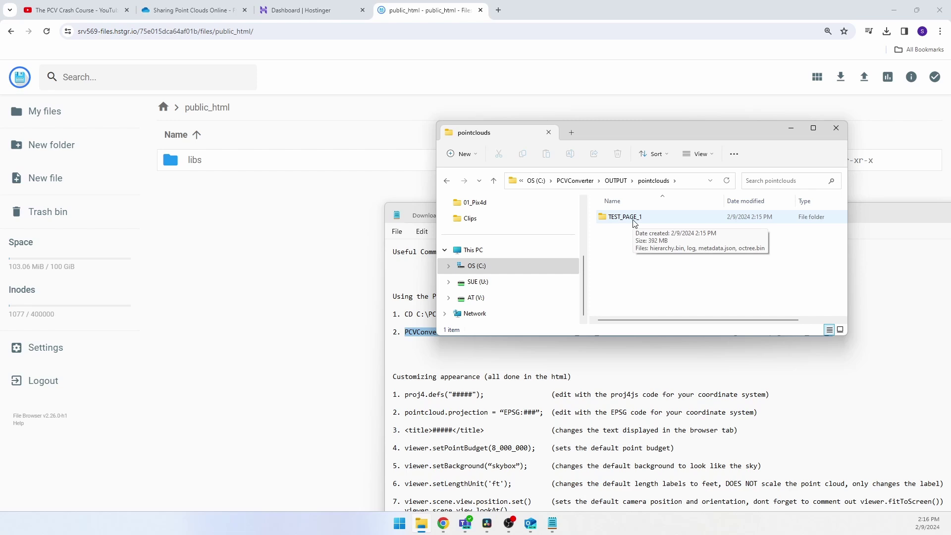
{"action": "double_click", "coordinate": [634, 223]}
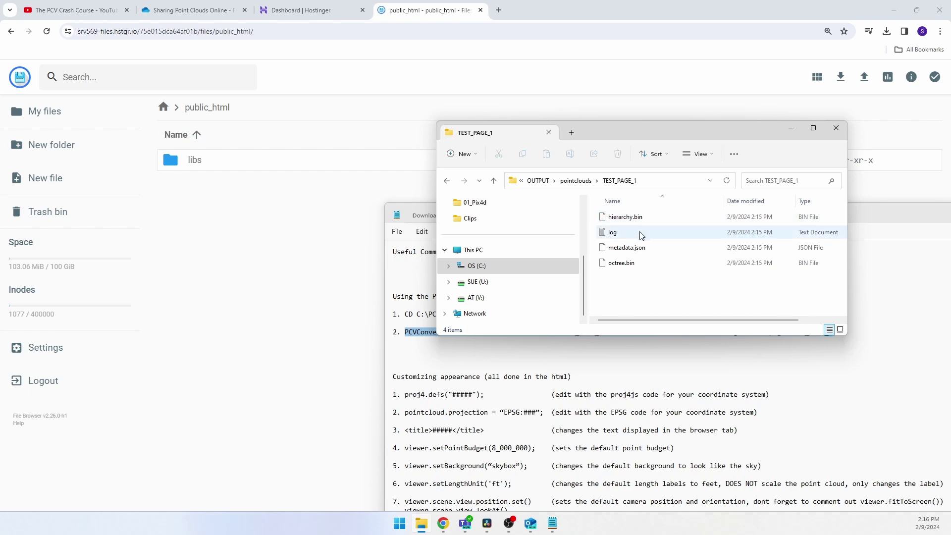
{"action": "left_click_drag", "start_coordinate": [648, 215], "coordinate": [614, 272]}
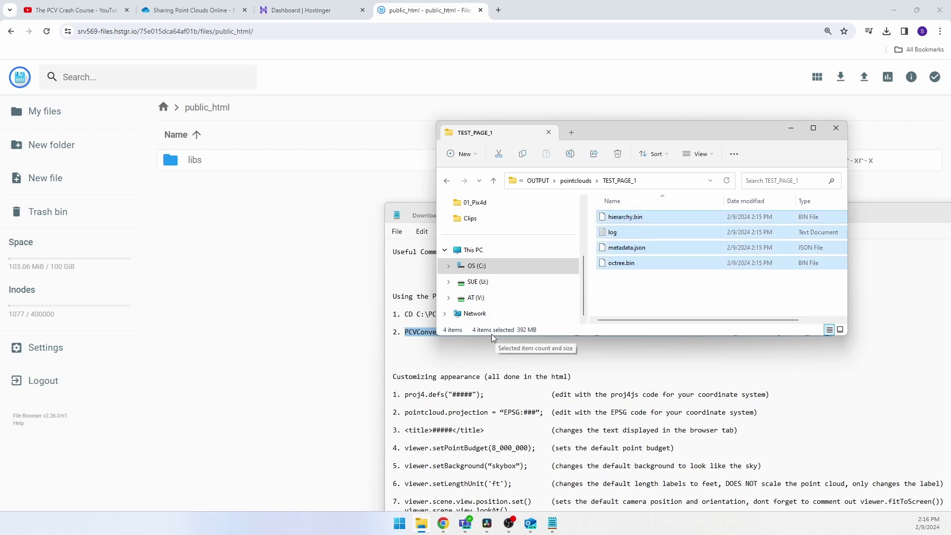
{"action": "left_click", "coordinate": [613, 294]}
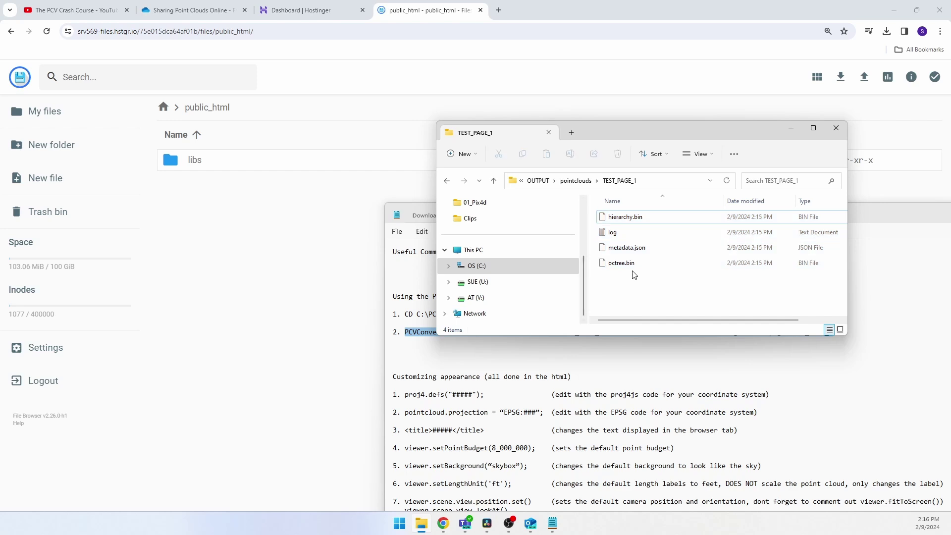
{"action": "left_click", "coordinate": [576, 182]}
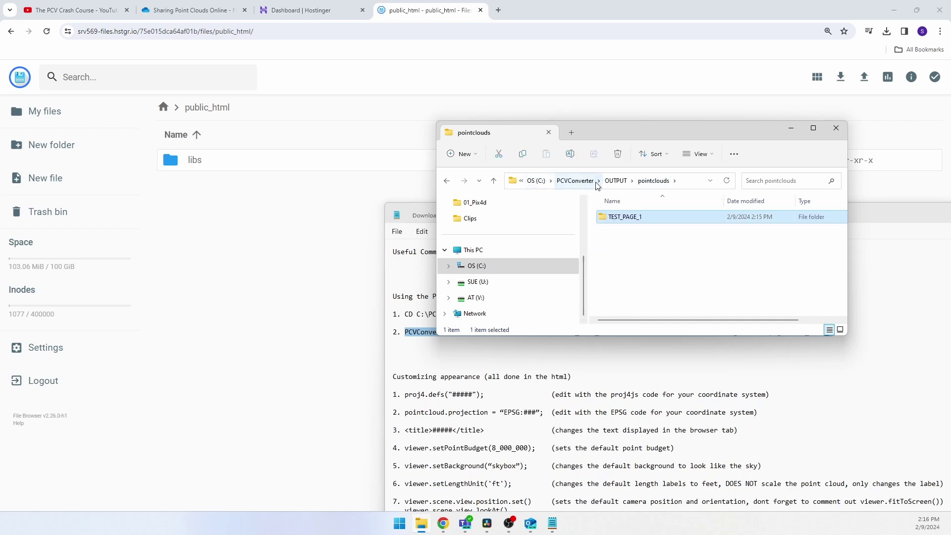
{"action": "left_click", "coordinate": [616, 182]}
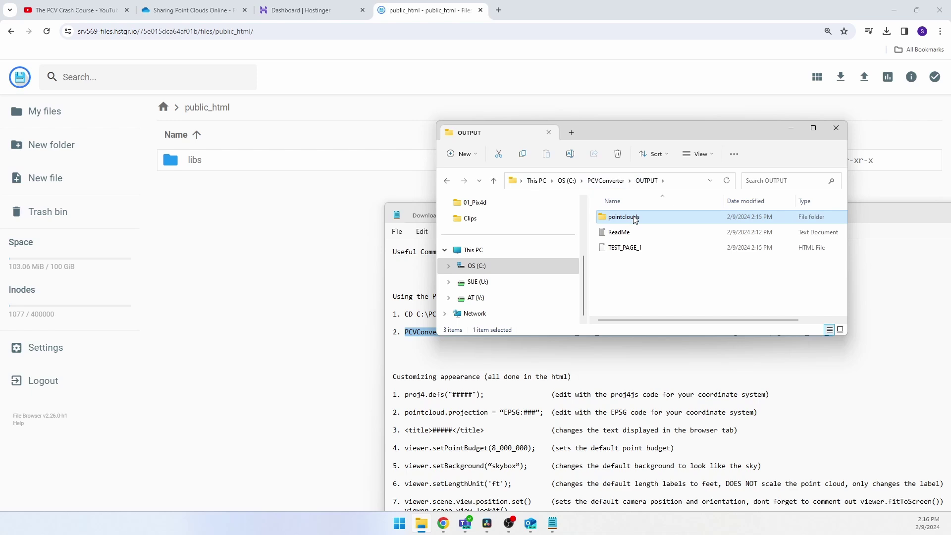
- Upload the pointclouds folder and the TEST_PAGE_1 page file into public_html
{"action": "left_click_drag", "start_coordinate": [426, 206], "coordinate": [248, 212]}
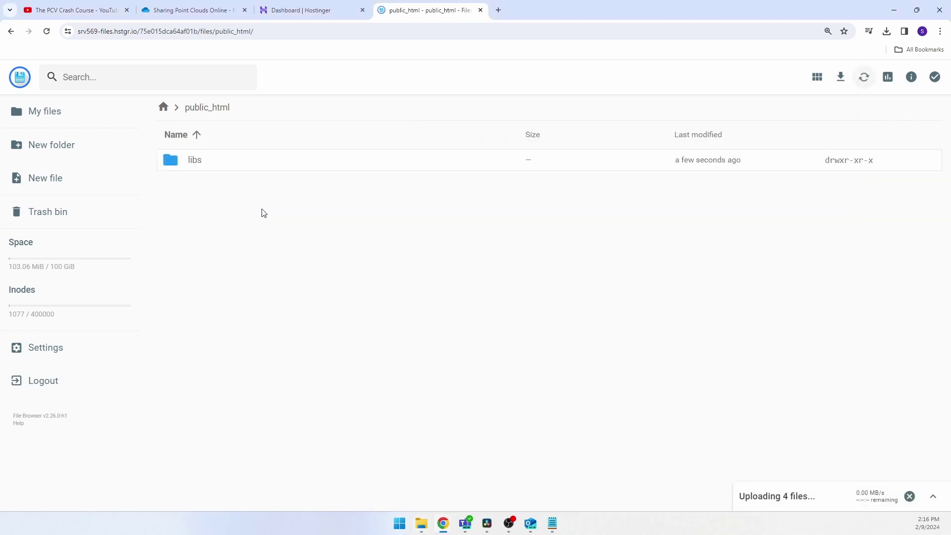
{"action": "left_click", "coordinate": [421, 524]}
{"action": "left_click_drag", "start_coordinate": [621, 248], "coordinate": [291, 250]}
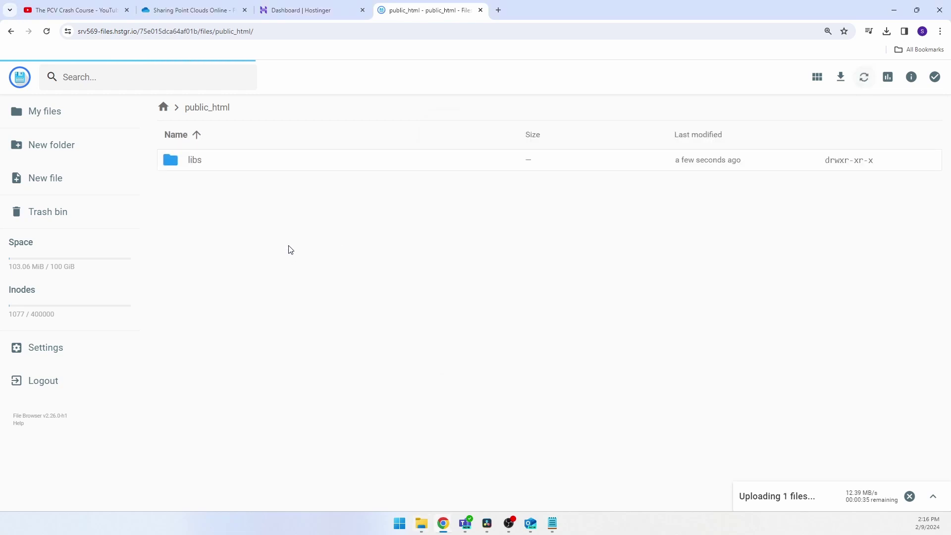
- Load the3rddimension.net/TEST_PAGE_1.html in a new browser tab
{"action": "key", "text": "ctrl+t"}
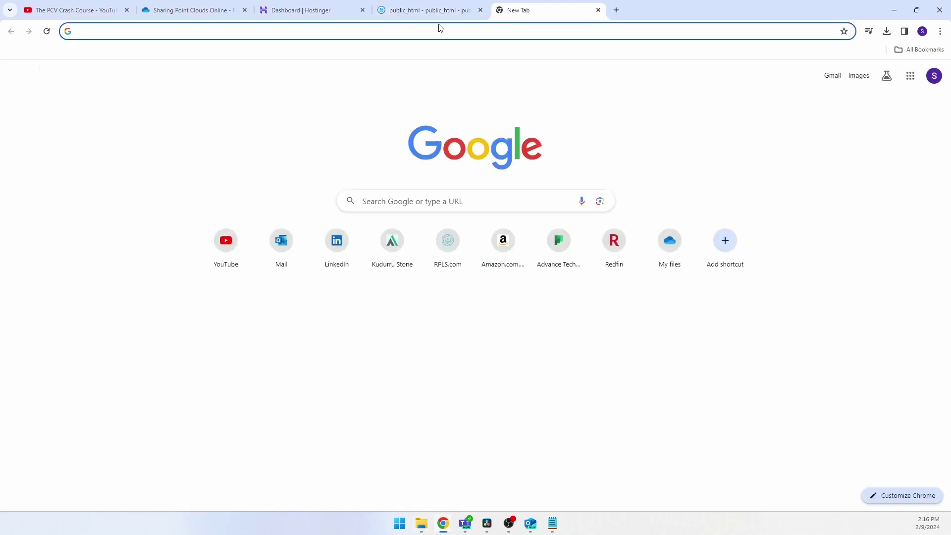
{"action": "type", "text": "th"}
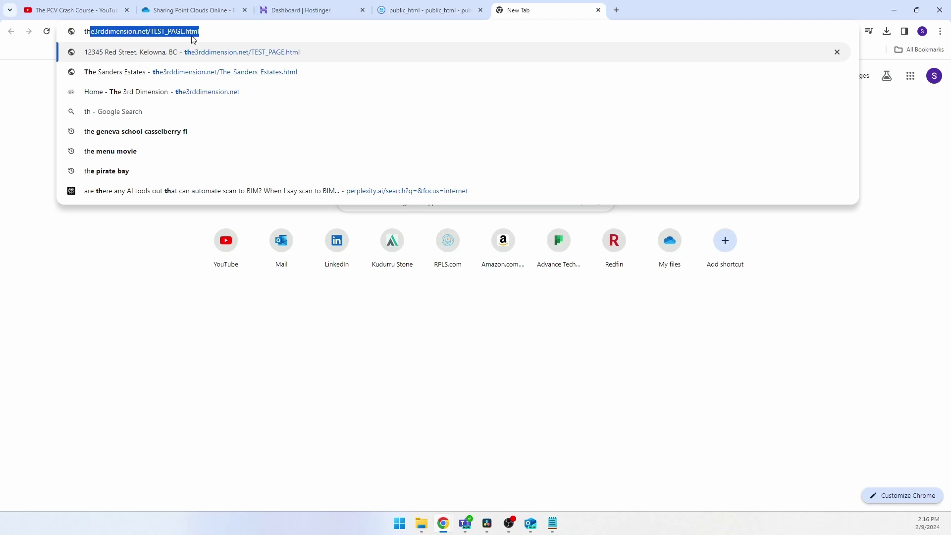
{"action": "left_click", "coordinate": [184, 33]}
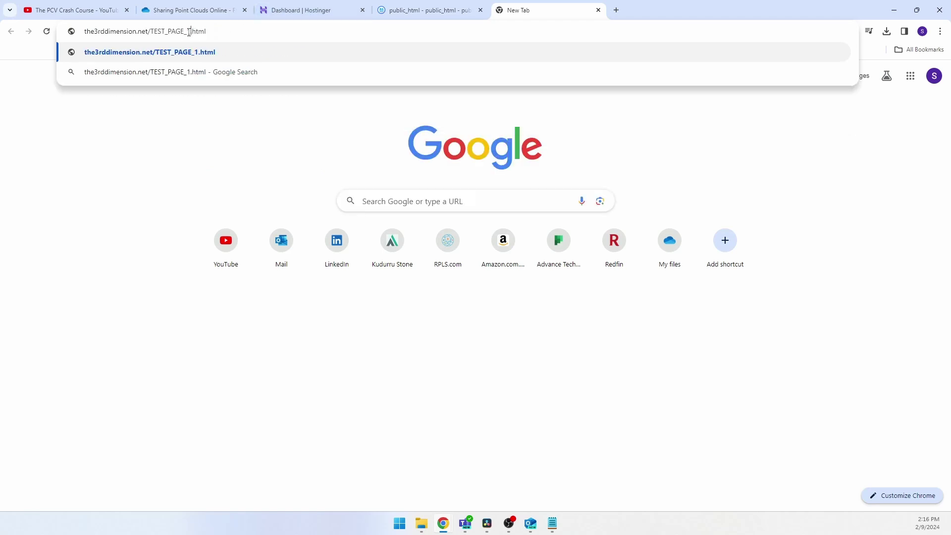
{"action": "key", "text": "Return"}
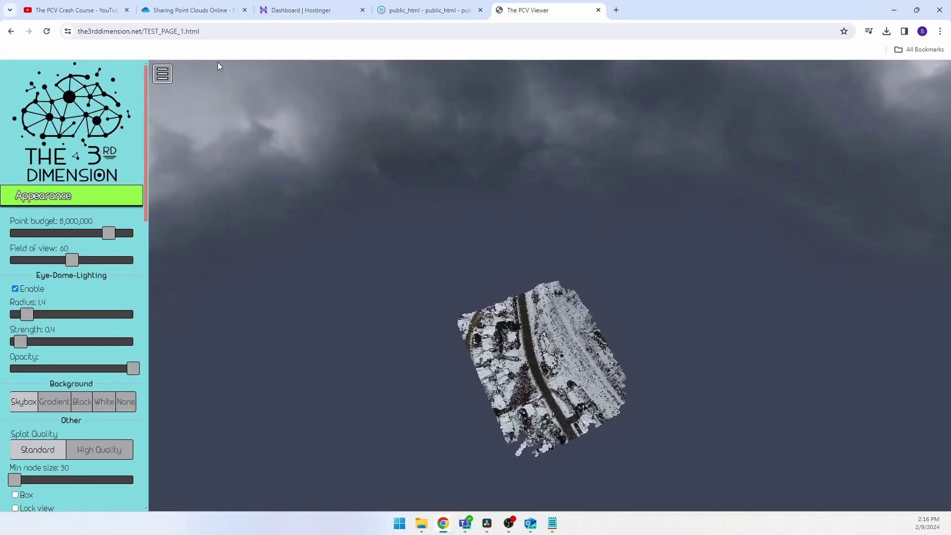
- Orbit, pan and zoom along the snowy road toward the building in the online point cloud
{"action": "left_click_drag", "start_coordinate": [525, 444], "coordinate": [563, 403]}
{"action": "scroll", "coordinate": [563, 400], "scroll_direction": "up", "scroll_amount": 10}
{"action": "scroll", "coordinate": [533, 383], "scroll_direction": "down", "scroll_amount": 5}
{"action": "mouse_move", "coordinate": [475, 355]}
{"action": "left_mouse_down"}
{"action": "mouse_move", "coordinate": [440, 325]}
{"action": "mouse_move", "coordinate": [441, 333]}
{"action": "mouse_move", "coordinate": [367, 322]}
{"action": "mouse_move", "coordinate": [473, 332]}
{"action": "mouse_move", "coordinate": [562, 325]}
{"action": "mouse_move", "coordinate": [482, 338]}
{"action": "left_mouse_up"}
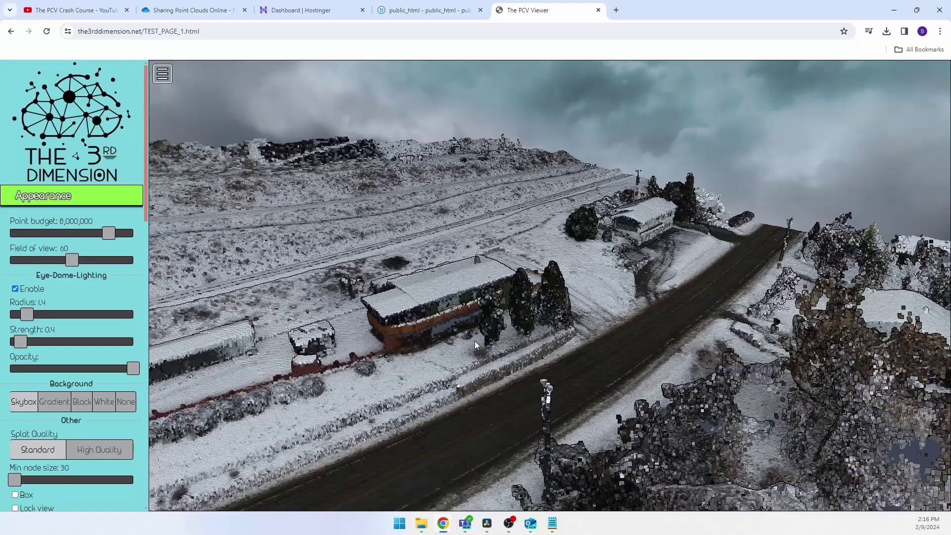
{"action": "right_click_drag", "start_coordinate": [475, 341], "coordinate": [566, 309]}
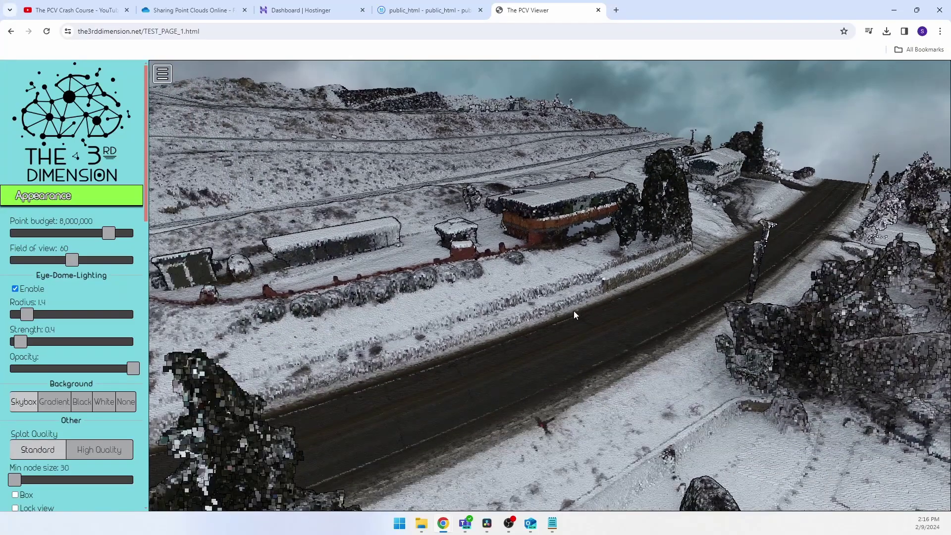
{"action": "key", "text": "alt+Tab"}
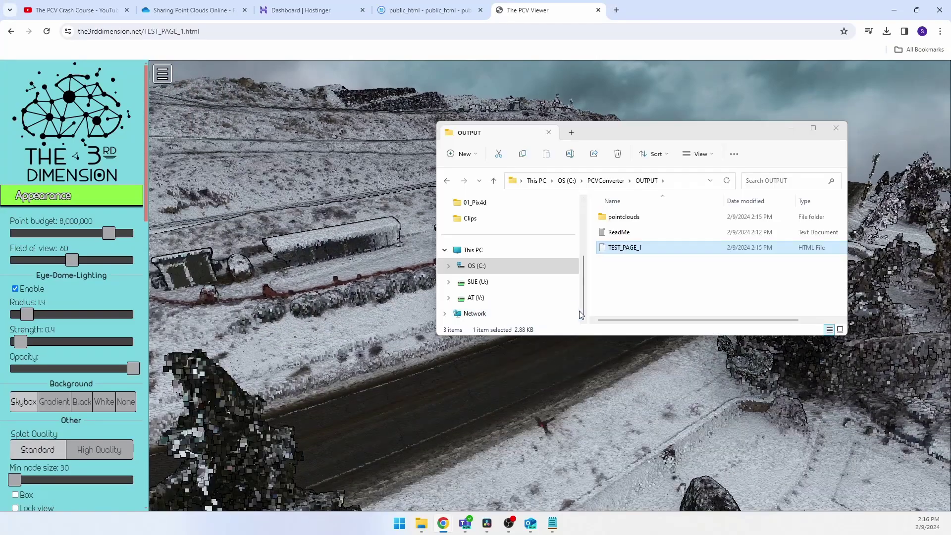
{"action": "left_click", "coordinate": [789, 131]}
{"action": "left_click_drag", "start_coordinate": [756, 215], "coordinate": [489, 290]}
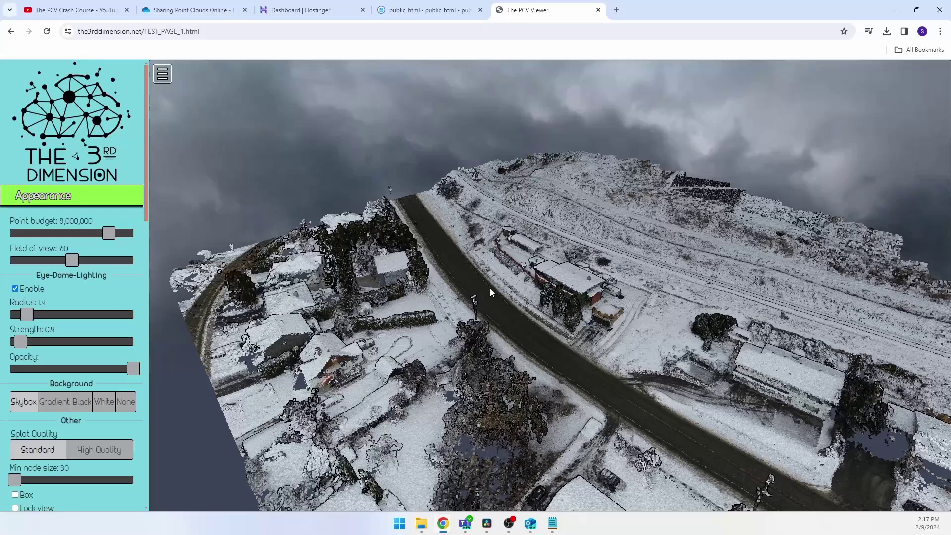
- Review TEST_PAGE_1.html's source in the Hostinger code editor, then return to the public_html list
{"action": "left_click", "coordinate": [424, 11]}
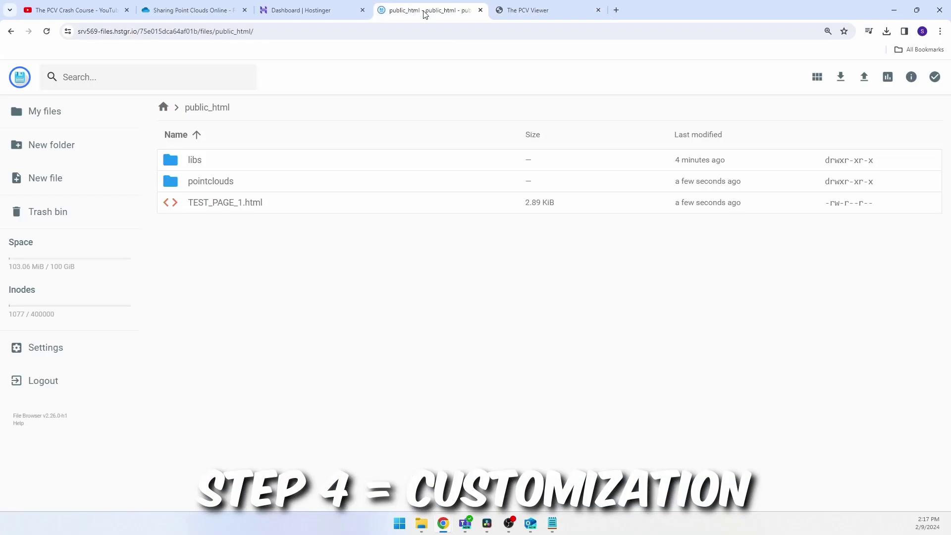
{"action": "double_click", "coordinate": [233, 206]}
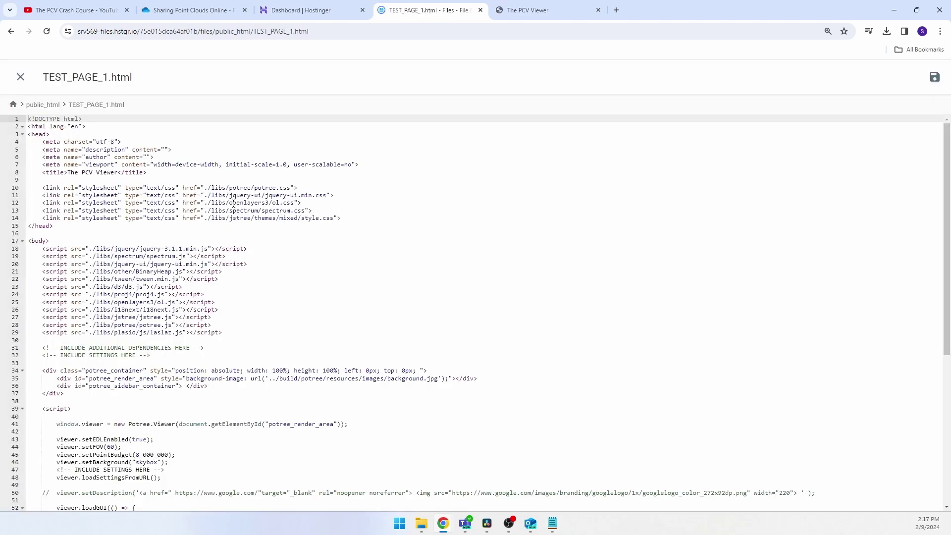
{"action": "scroll", "coordinate": [237, 208], "scroll_direction": "down", "scroll_amount": 5}
{"action": "scroll", "coordinate": [248, 198], "scroll_direction": "up", "scroll_amount": 4}
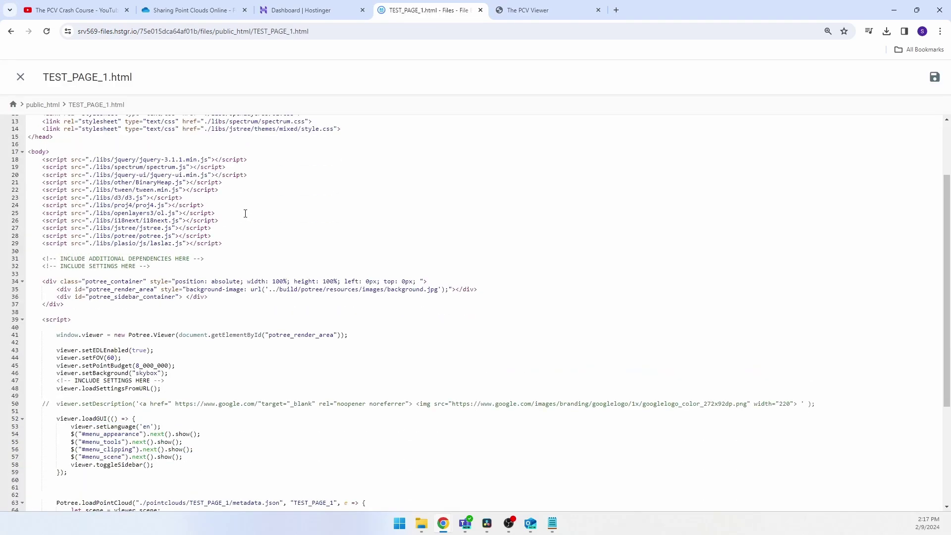
{"action": "left_click", "coordinate": [12, 31]}
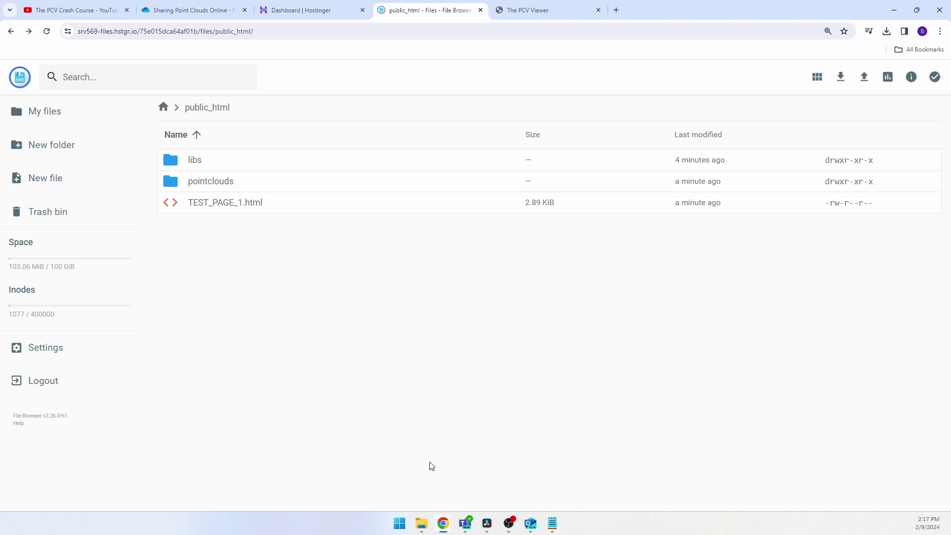
{"action": "left_click", "coordinate": [422, 524]}
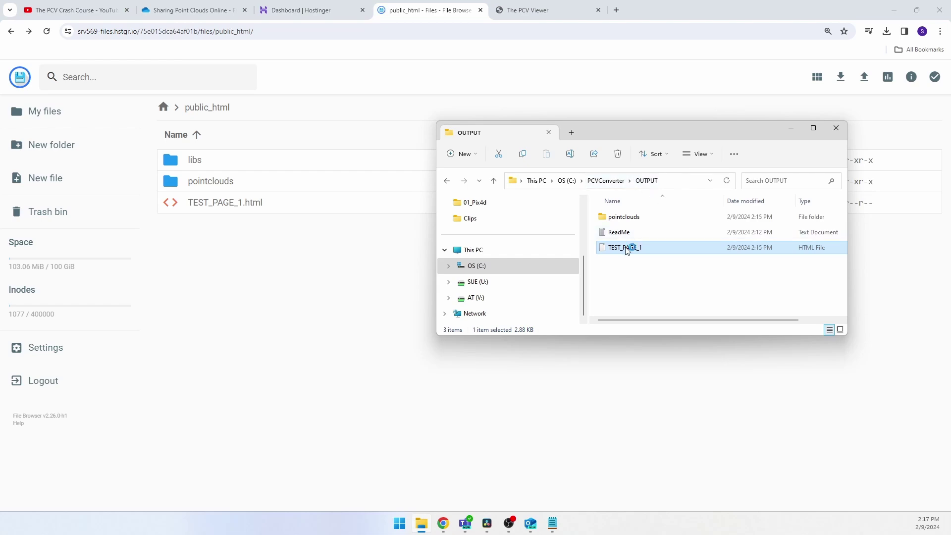
- Bring up Chrome's Clear browsing data settings from the main menu, then close the Settings tab
{"action": "scroll", "coordinate": [539, 315], "scroll_direction": "down", "scroll_amount": 15}
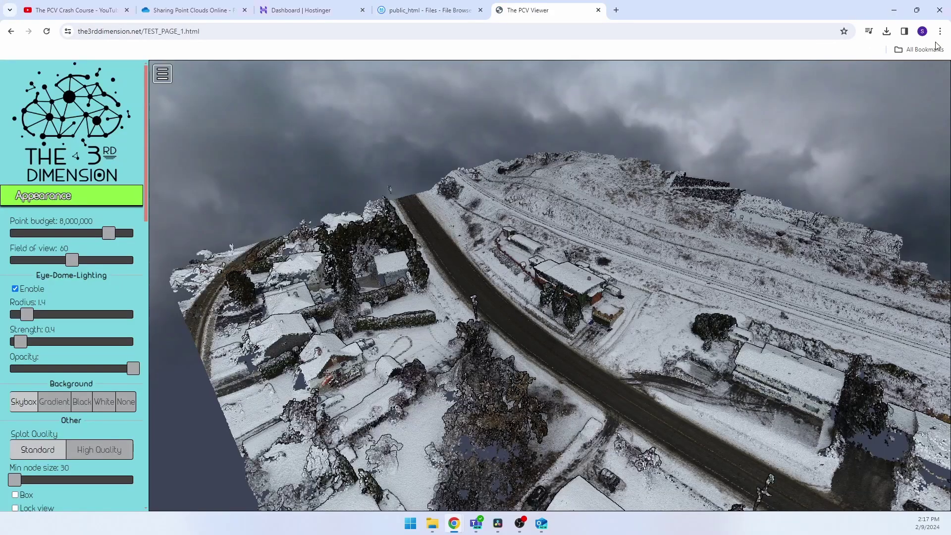
{"action": "left_click", "coordinate": [939, 31]}
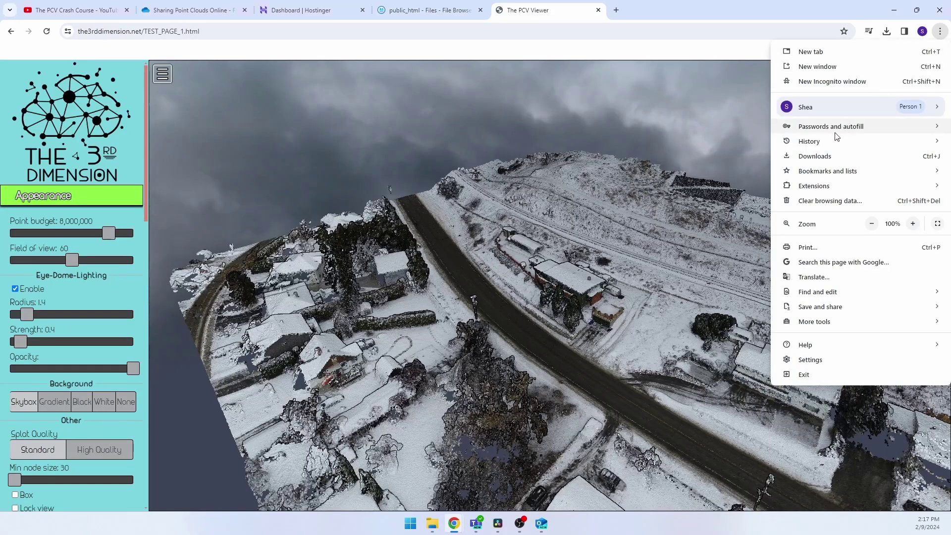
{"action": "left_click", "coordinate": [818, 201]}
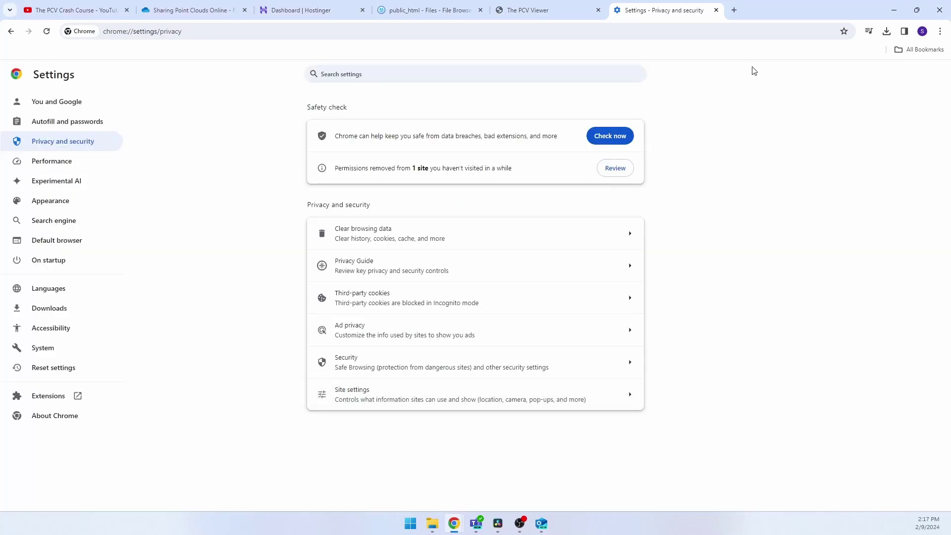
{"action": "left_click", "coordinate": [717, 10]}
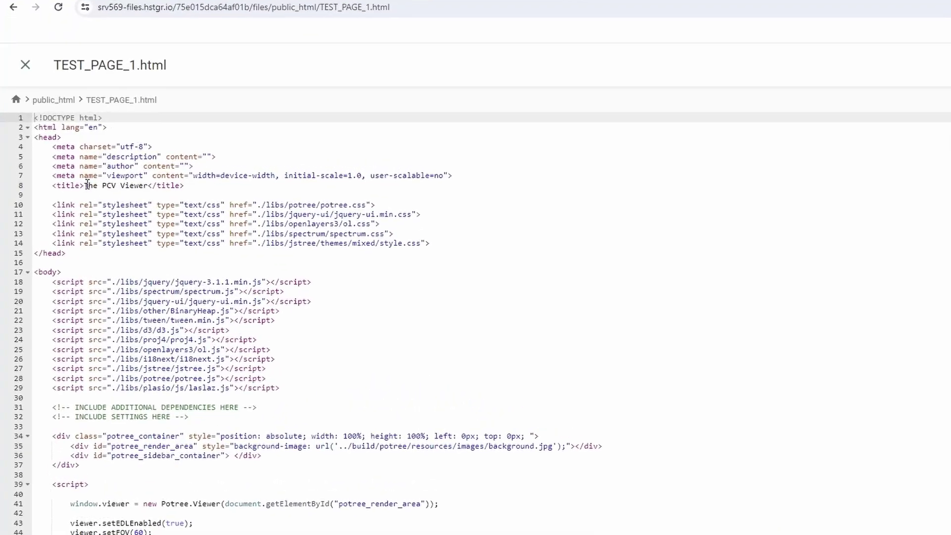
- Retitle TEST_PAGE_1.html with the property's street address and add viewer.setLengthUnit('ft') below the settings comment
{"action": "left_click_drag", "start_coordinate": [161, 206], "coordinate": [195, 205]}
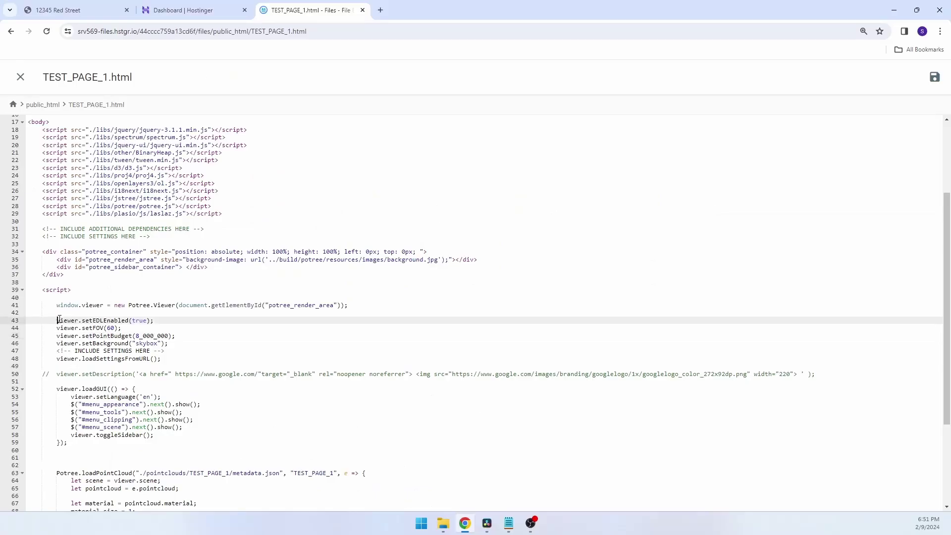
{"action": "left_click_drag", "start_coordinate": [56, 320], "coordinate": [163, 358]}
{"action": "left_click", "coordinate": [178, 335]}
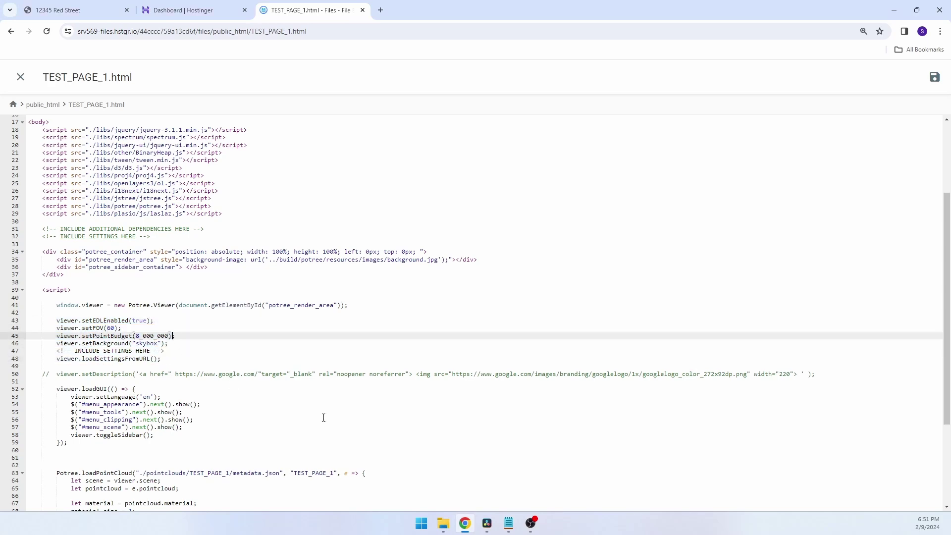
{"action": "left_click", "coordinate": [509, 524]}
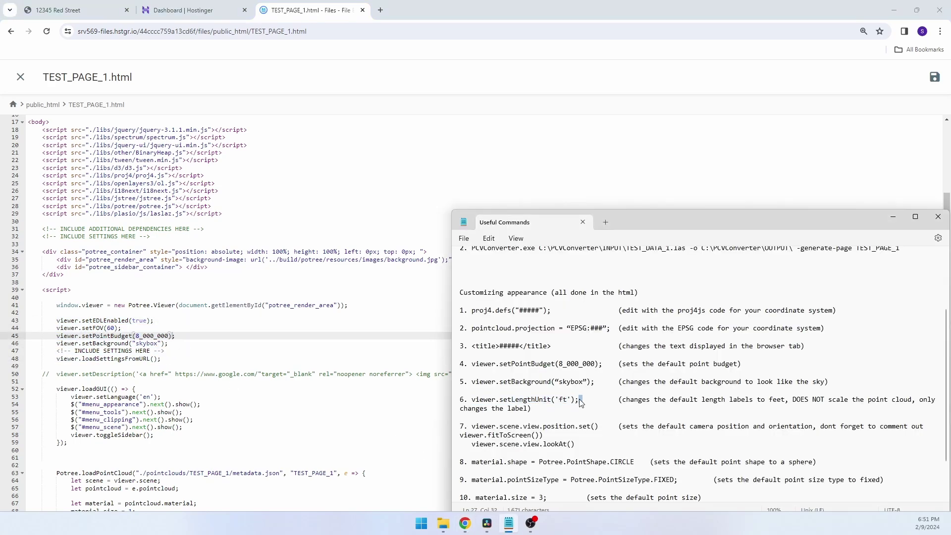
{"action": "left_click", "coordinate": [173, 350]}
{"action": "key", "text": "Return"}
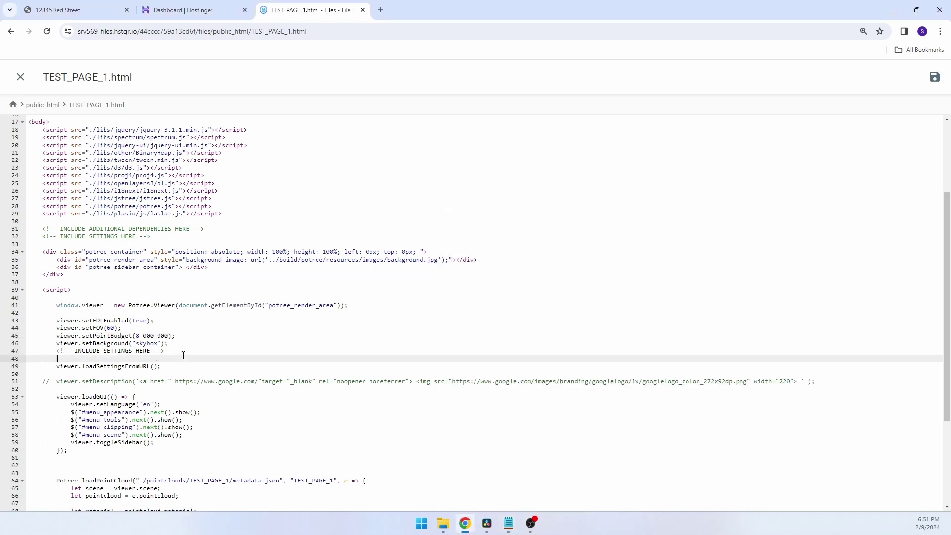
{"action": "left_click", "coordinate": [103, 12]}
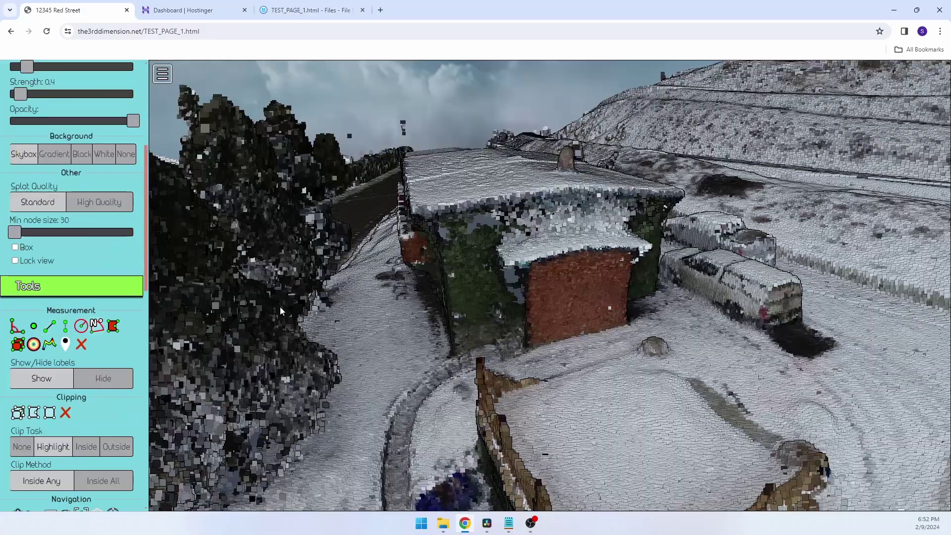
- Reload the Potree viewer and select the Scene's Camera to display its position and target coordinates
{"action": "left_click", "coordinate": [618, 280]}
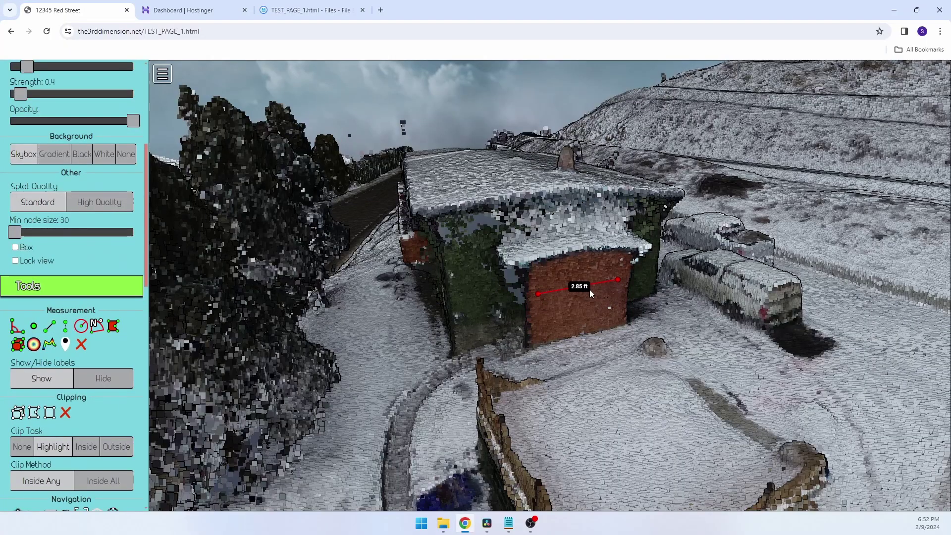
{"action": "key", "text": "F5"}
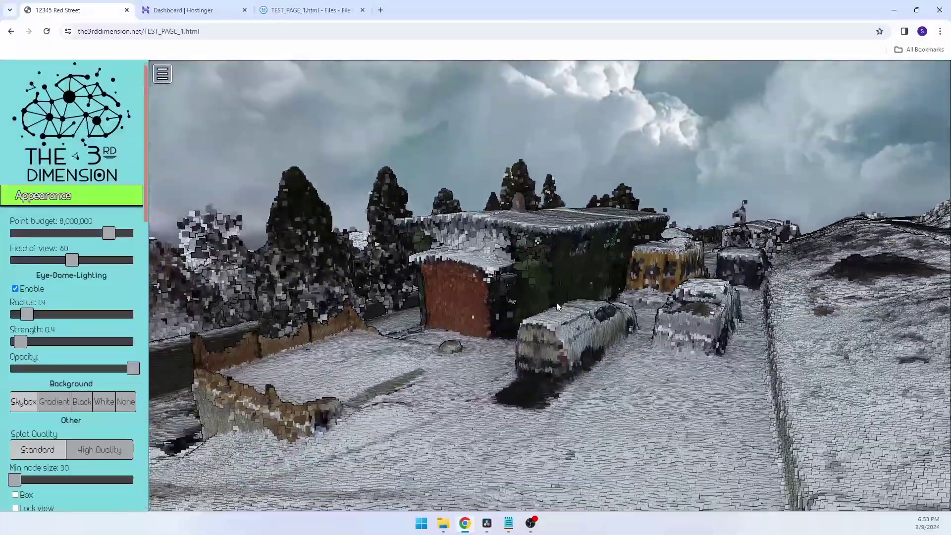
{"action": "scroll", "coordinate": [102, 326], "scroll_direction": "down", "scroll_amount": 15}
{"action": "scroll", "coordinate": [103, 328], "scroll_direction": "down", "scroll_amount": 4}
{"action": "scroll", "coordinate": [103, 320], "scroll_direction": "up", "scroll_amount": 2}
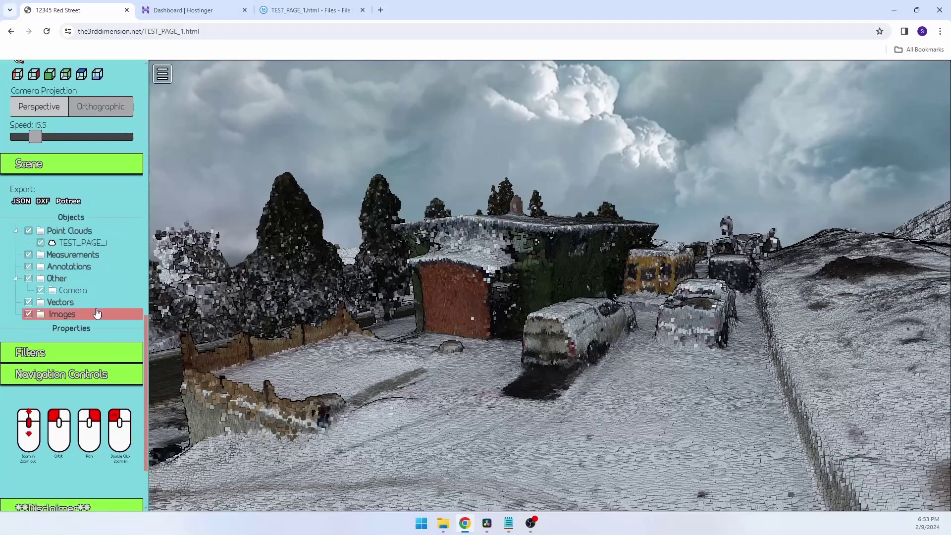
{"action": "left_click", "coordinate": [94, 291]}
{"action": "scroll", "coordinate": [96, 341], "scroll_direction": "down", "scroll_amount": 2}
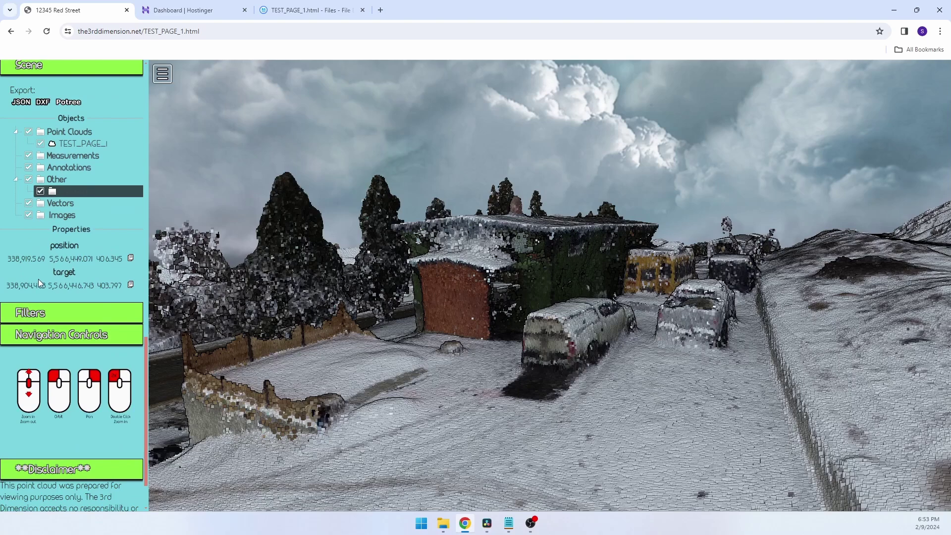
{"action": "left_click", "coordinate": [324, 10]}
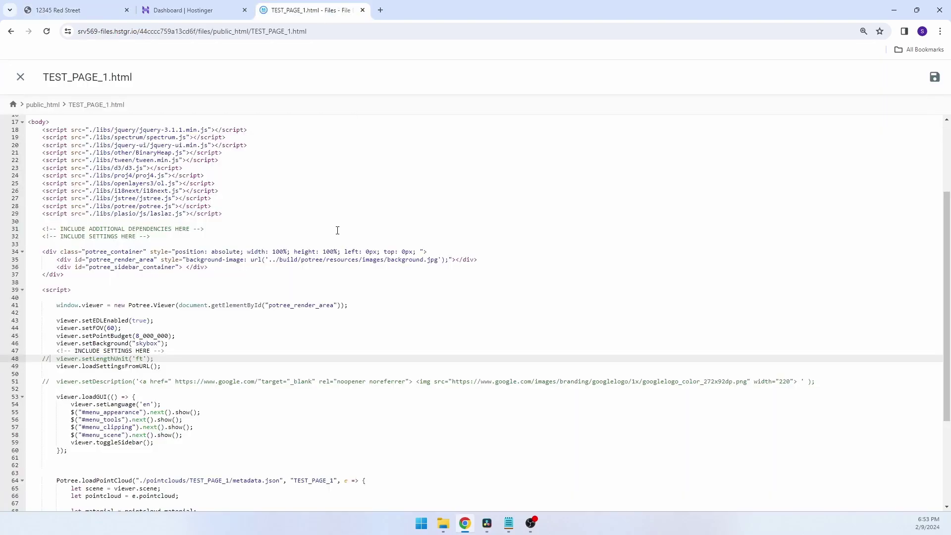
- Paste viewer.scene.view.position.set() and lookAt() commands from the Useful Commands notes into TEST_PAGE_1.html
{"action": "left_click", "coordinate": [511, 525]}
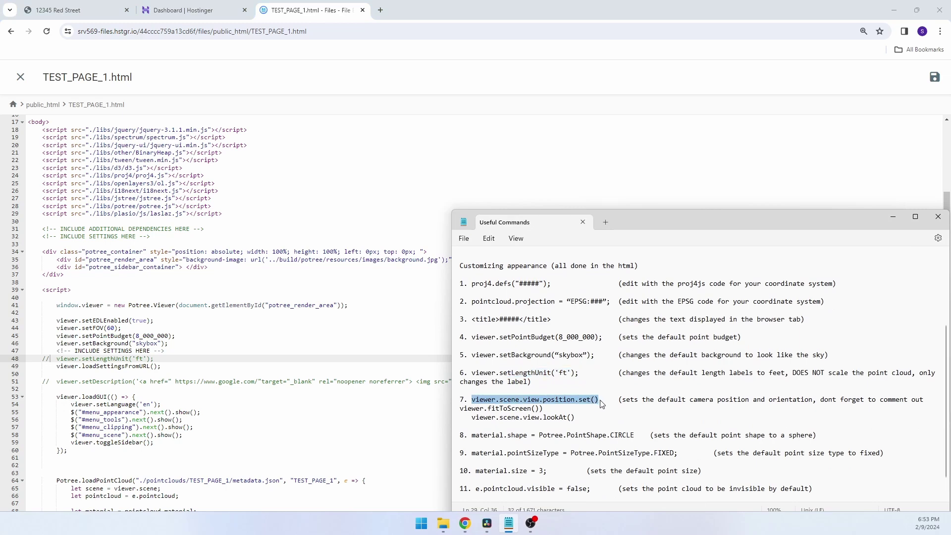
{"action": "left_click", "coordinate": [432, 374]}
{"action": "key", "text": "Return"}
{"action": "type", "text": "viewer.scene.view.position.set()"}
{"action": "key", "text": "alt+Tab"}
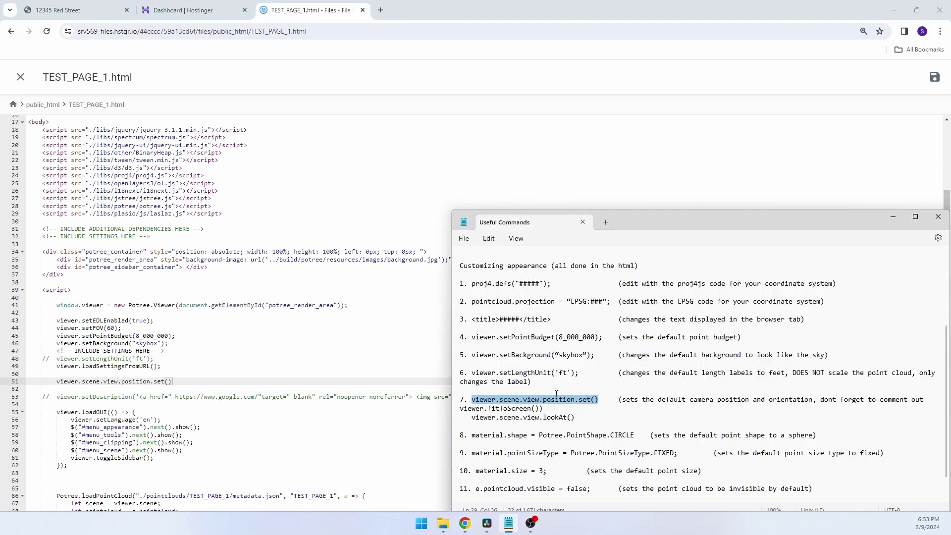
{"action": "left_click", "coordinate": [221, 382]}
{"action": "key", "text": "Return"}
{"action": "key", "text": "Return"}
{"action": "type", "text": "viewer.scene.view.lookAt()"}
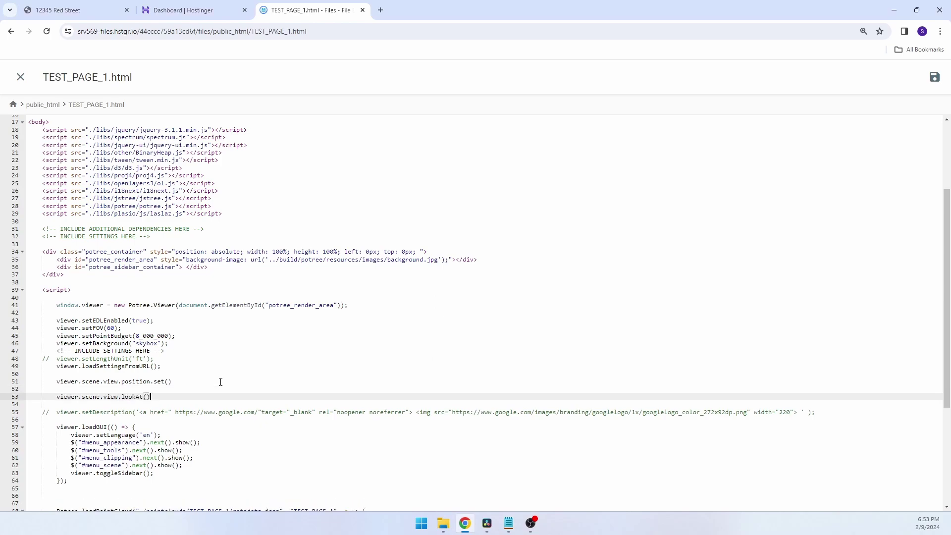
- Fill position.set() and lookAt() with the Camera coordinates copied from the viewer page
{"action": "scroll", "coordinate": [116, 383], "scroll_direction": "down", "scroll_amount": 3}
{"action": "key", "text": "ctrl+1"}
{"action": "key", "text": "ctrl+3"}
{"action": "left_click", "coordinate": [170, 263]}
{"action": "type", "text": "338919.569, 5566449.071, 406.345"}
{"action": "key", "text": "ctrl+1"}
{"action": "key", "text": "ctrl+3"}
{"action": "left_click", "coordinate": [148, 279]}
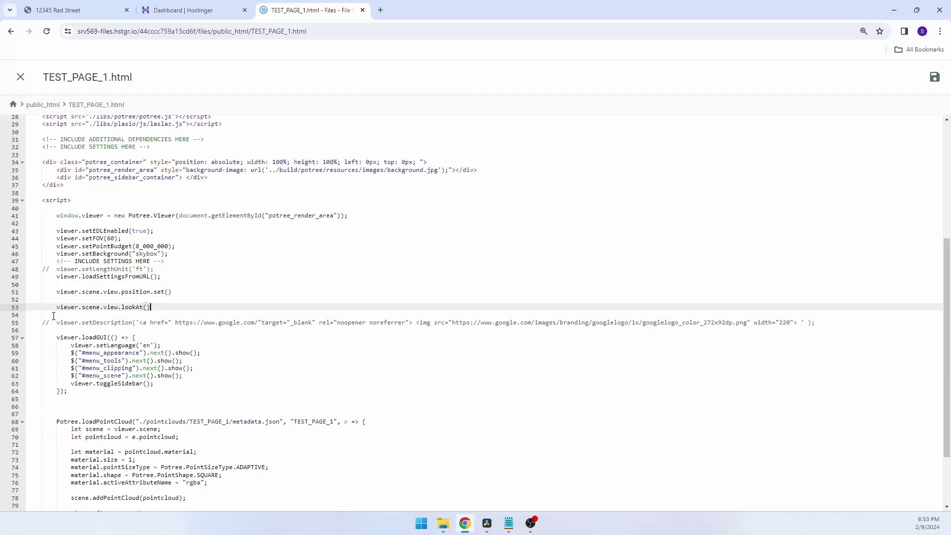
- Comment out the viewer.fitToScreen() line so the page keeps the set camera view
{"action": "scroll", "coordinate": [53, 316], "scroll_direction": "down", "scroll_amount": 1}
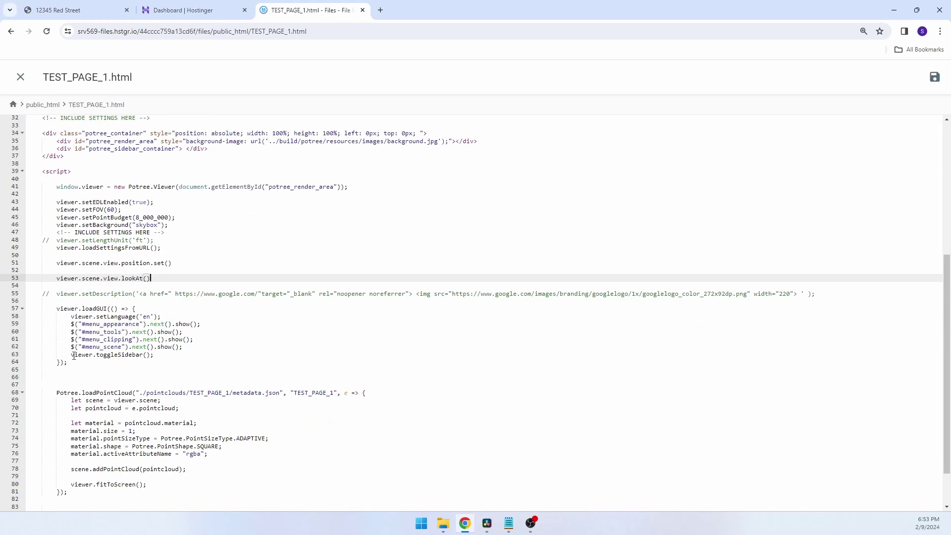
{"action": "left_click", "coordinate": [67, 484]}
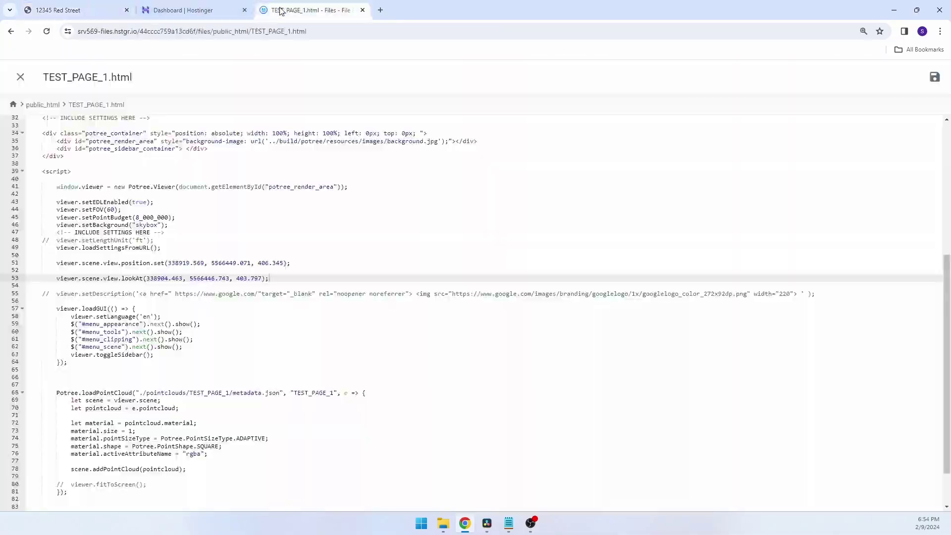
{"action": "scroll", "coordinate": [475, 297], "scroll_direction": "down", "scroll_amount": 3}
{"action": "left_click_drag", "start_coordinate": [186, 424], "coordinate": [57, 347]}
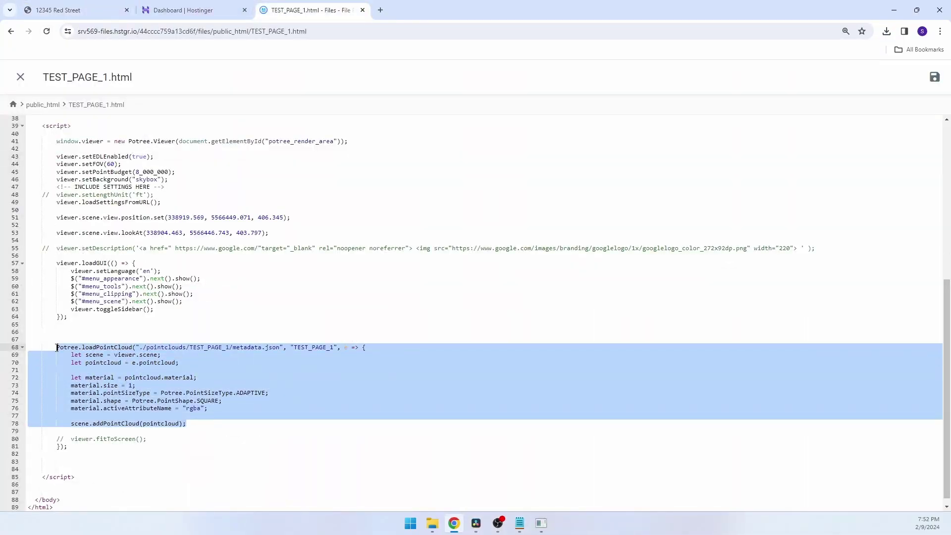
{"action": "left_click", "coordinate": [124, 347]}
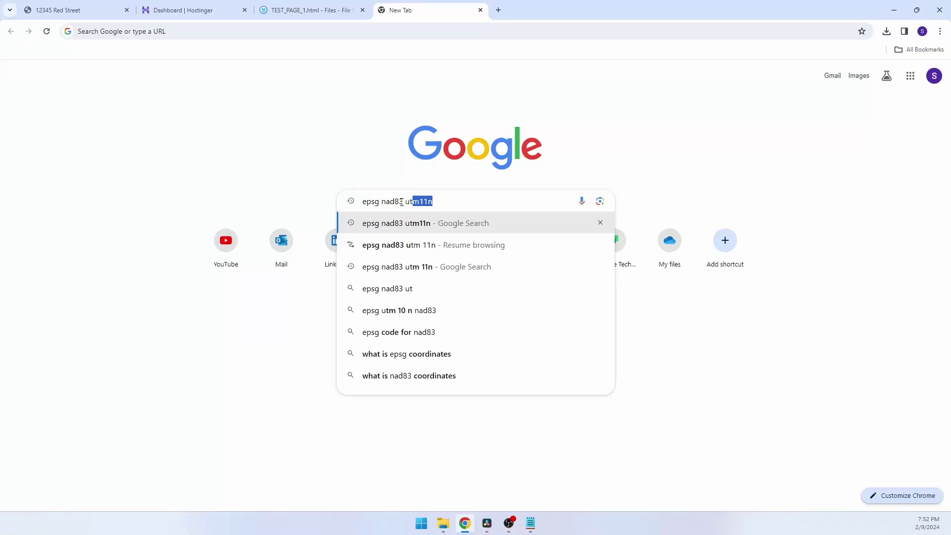
- Search Google for the NAD83 UTM 11N EPSG code and show epsg.io/26911's Proj4js definition
{"action": "key", "text": "Return"}
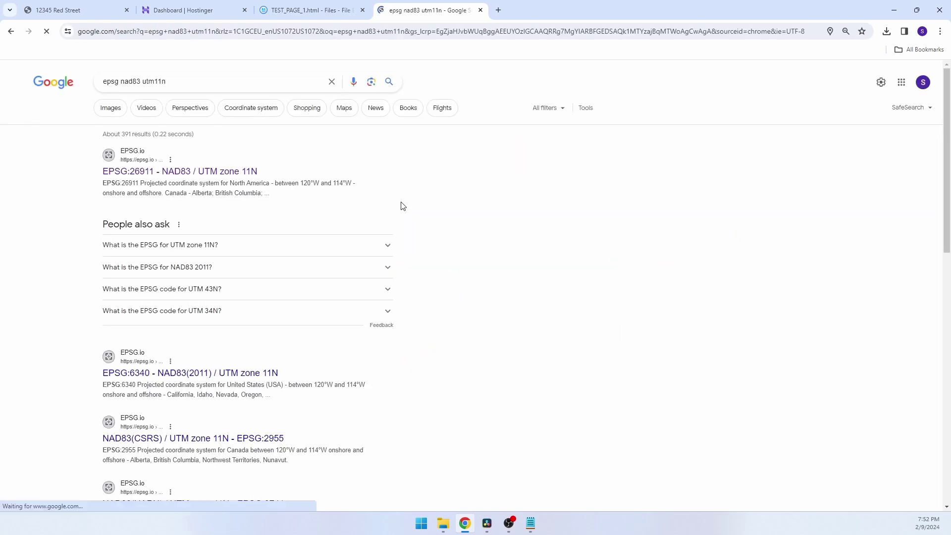
{"action": "left_click", "coordinate": [136, 159]}
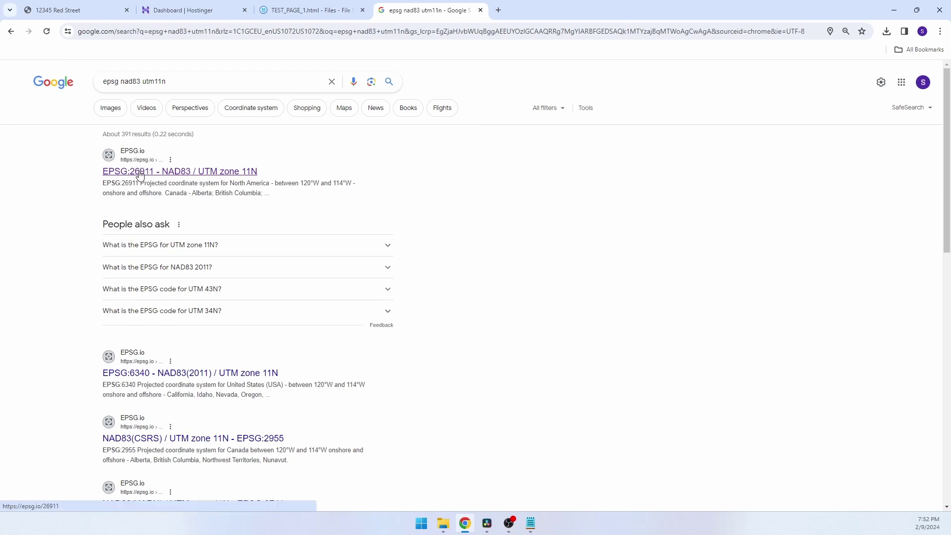
{"action": "left_click", "coordinate": [139, 172]}
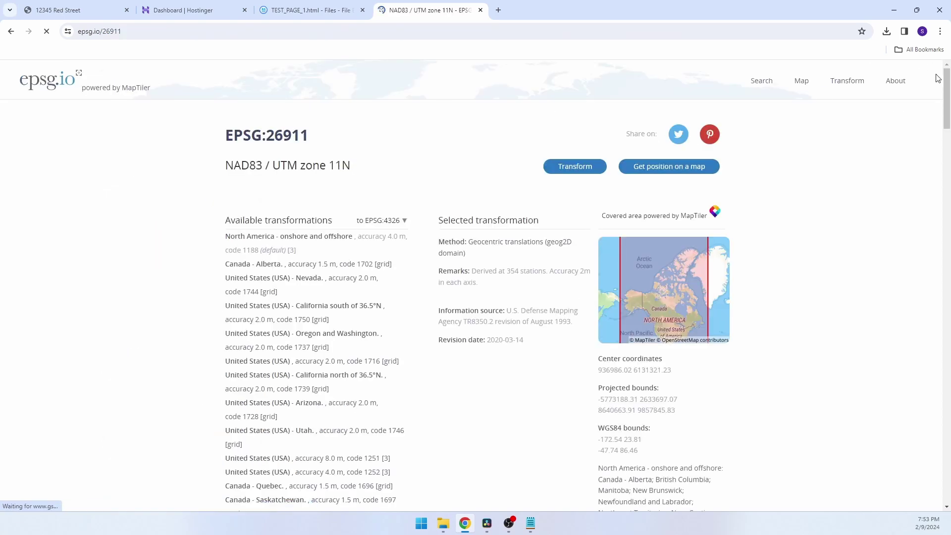
{"action": "left_click_drag", "start_coordinate": [946, 99], "coordinate": [949, 371]}
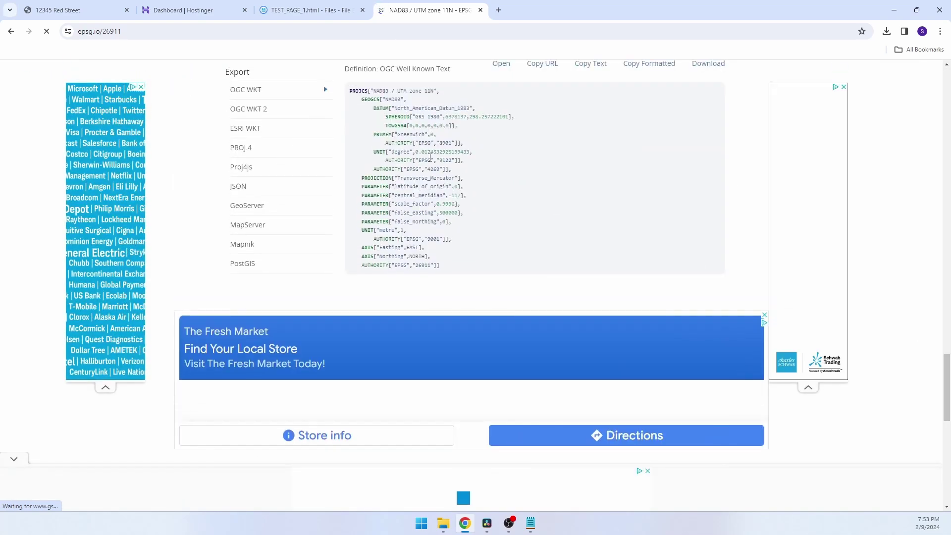
{"action": "left_click", "coordinate": [250, 168]}
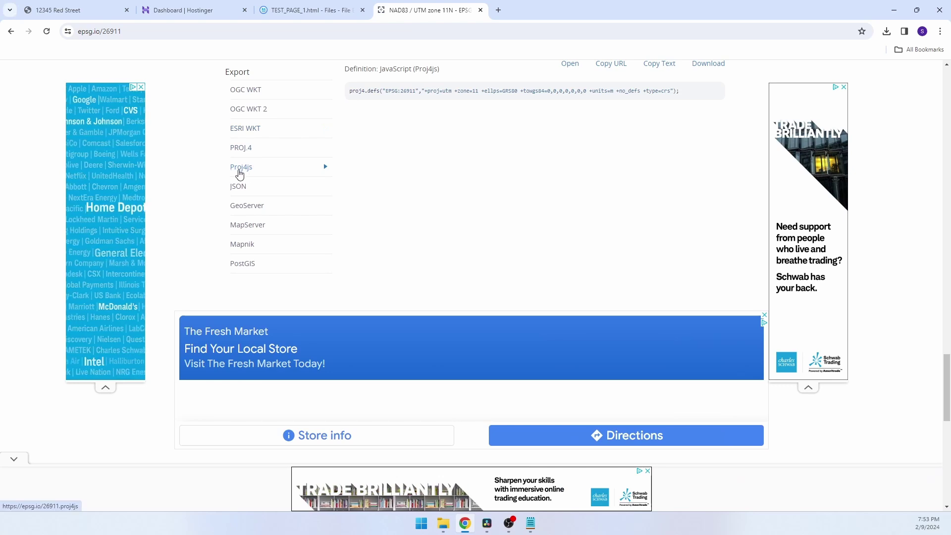
- Copy the EPSG:26911 proj4.defs line and paste it on line 66 of TEST_PAGE_1.html
{"action": "left_click_drag", "start_coordinate": [350, 92], "coordinate": [686, 88]}
{"action": "key", "text": "ctrl+c"}
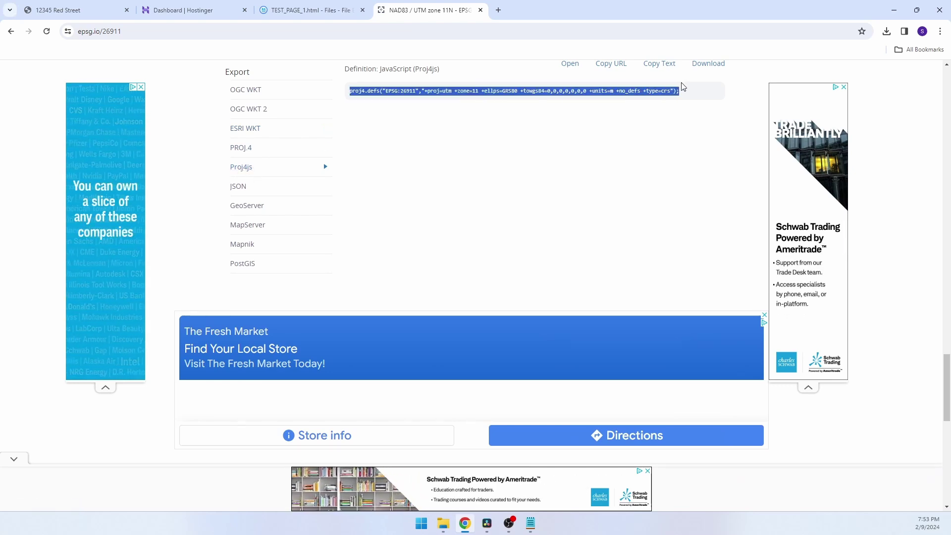
{"action": "left_click", "coordinate": [317, 10]}
{"action": "left_click", "coordinate": [68, 332]}
{"action": "key", "text": "ctrl+v"}
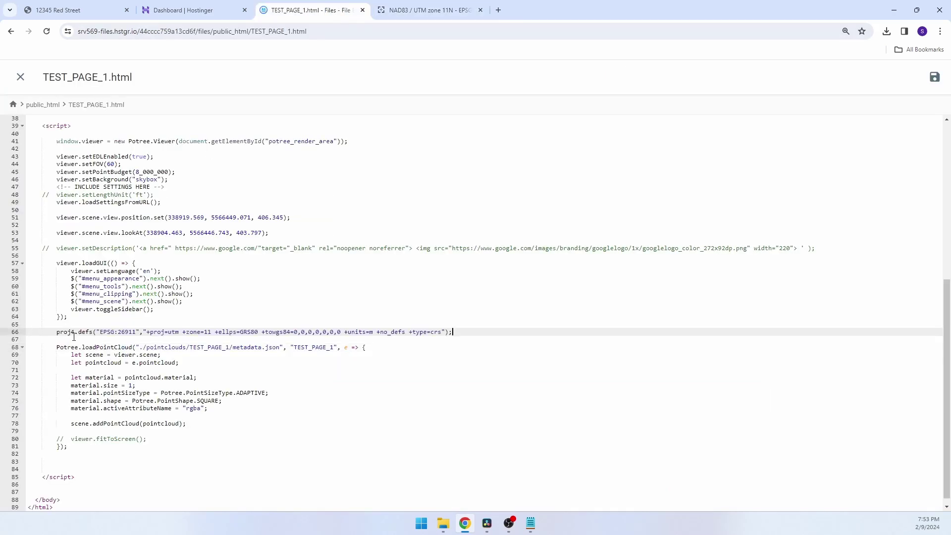
- Save the page and add pointcloud.projection = "EPSG:26911"; on line 71 from the commands notes
{"action": "left_click", "coordinate": [935, 77]}
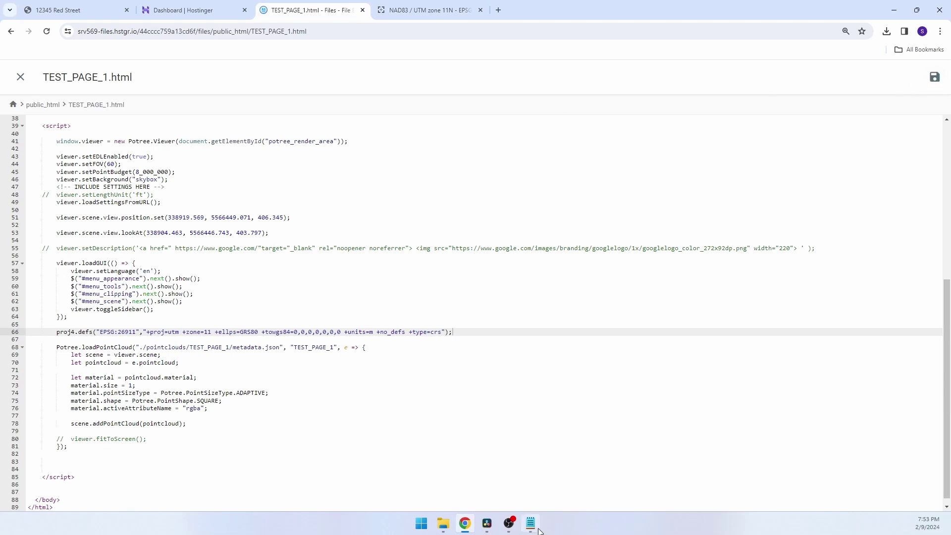
{"action": "left_click", "coordinate": [537, 528]}
{"action": "right_click", "coordinate": [518, 355]}
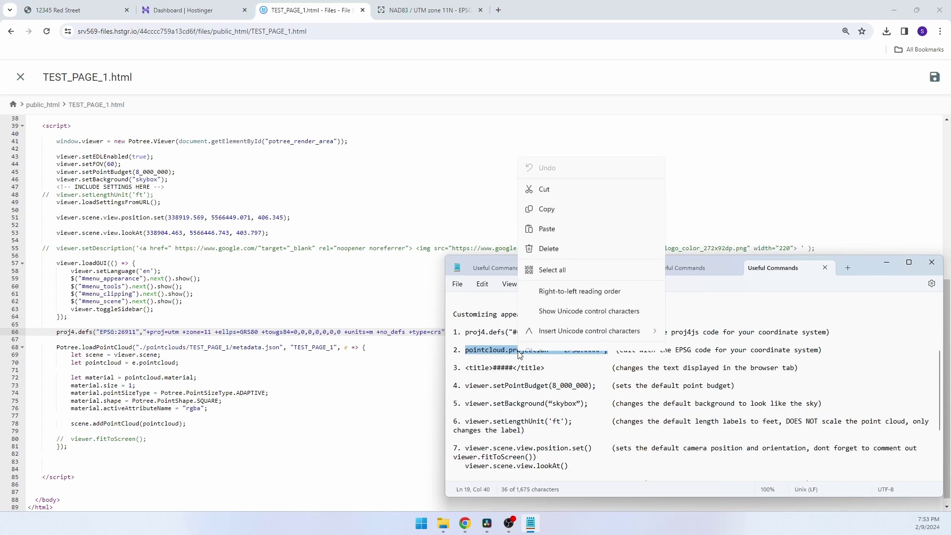
{"action": "left_click", "coordinate": [550, 200]}
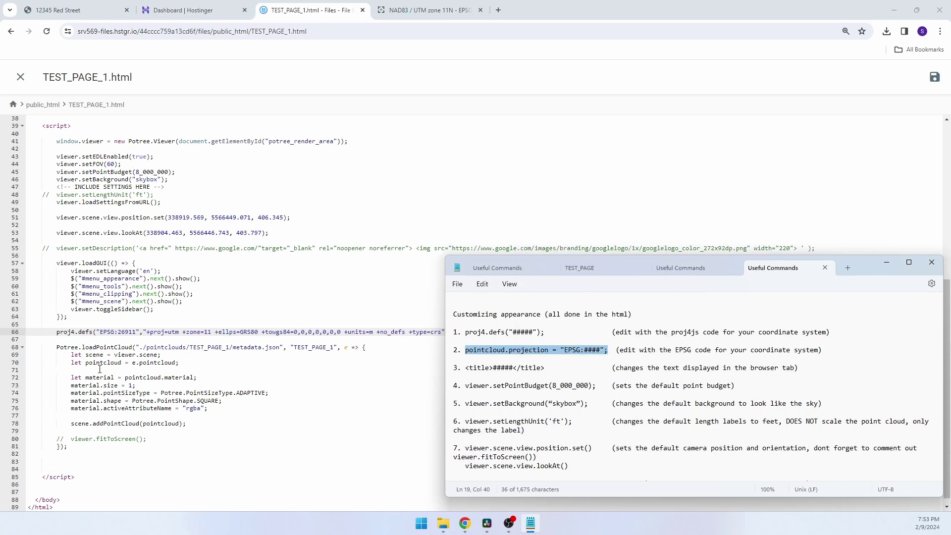
{"action": "left_click", "coordinate": [86, 371]}
{"action": "key", "text": "ctrl+v"}
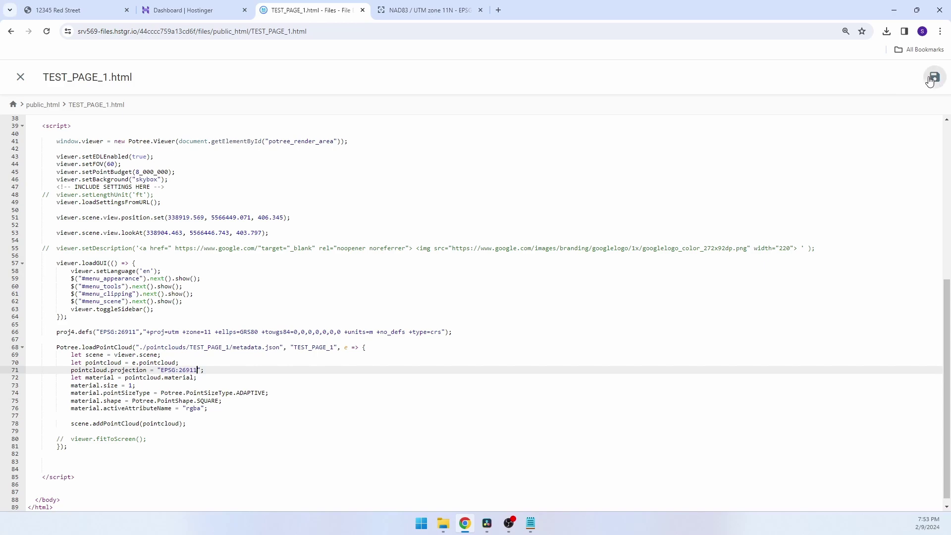
- Reload the Potree viewer page and scroll down to its minimap locating the site
{"action": "left_click", "coordinate": [80, 11]}
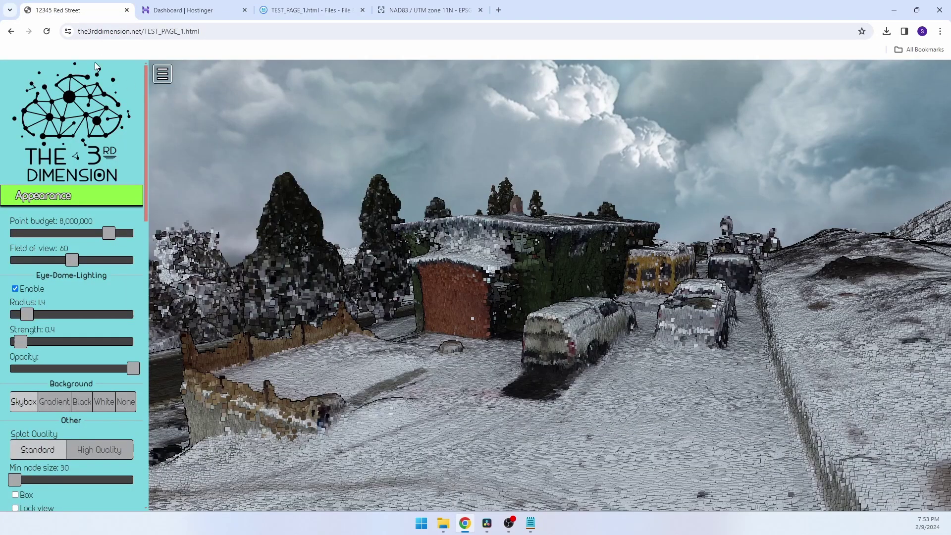
{"action": "left_click", "coordinate": [48, 33]}
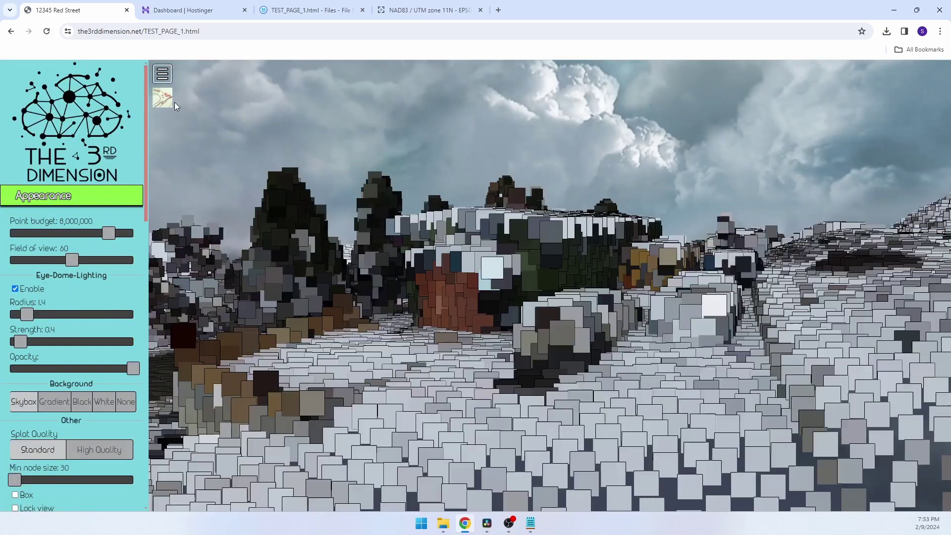
{"action": "scroll", "coordinate": [284, 201], "scroll_direction": "down", "scroll_amount": 4}
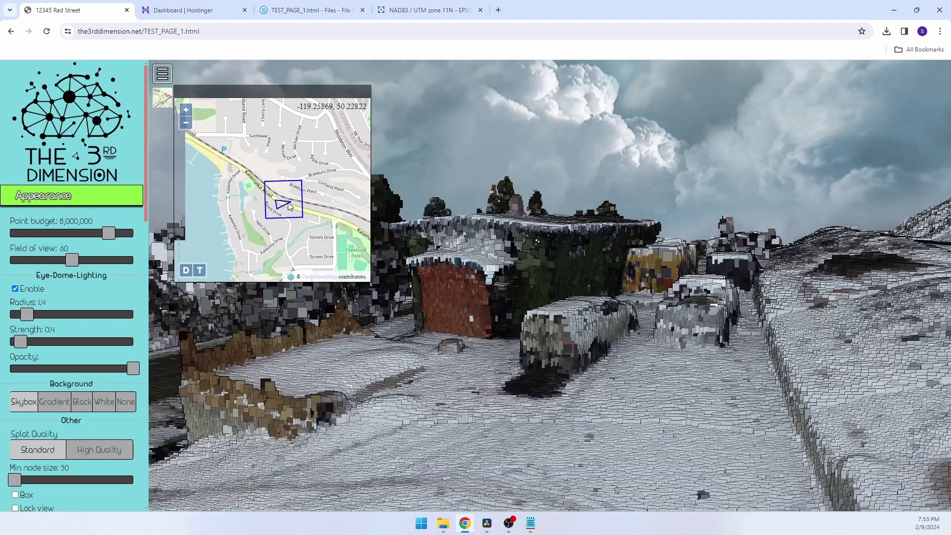